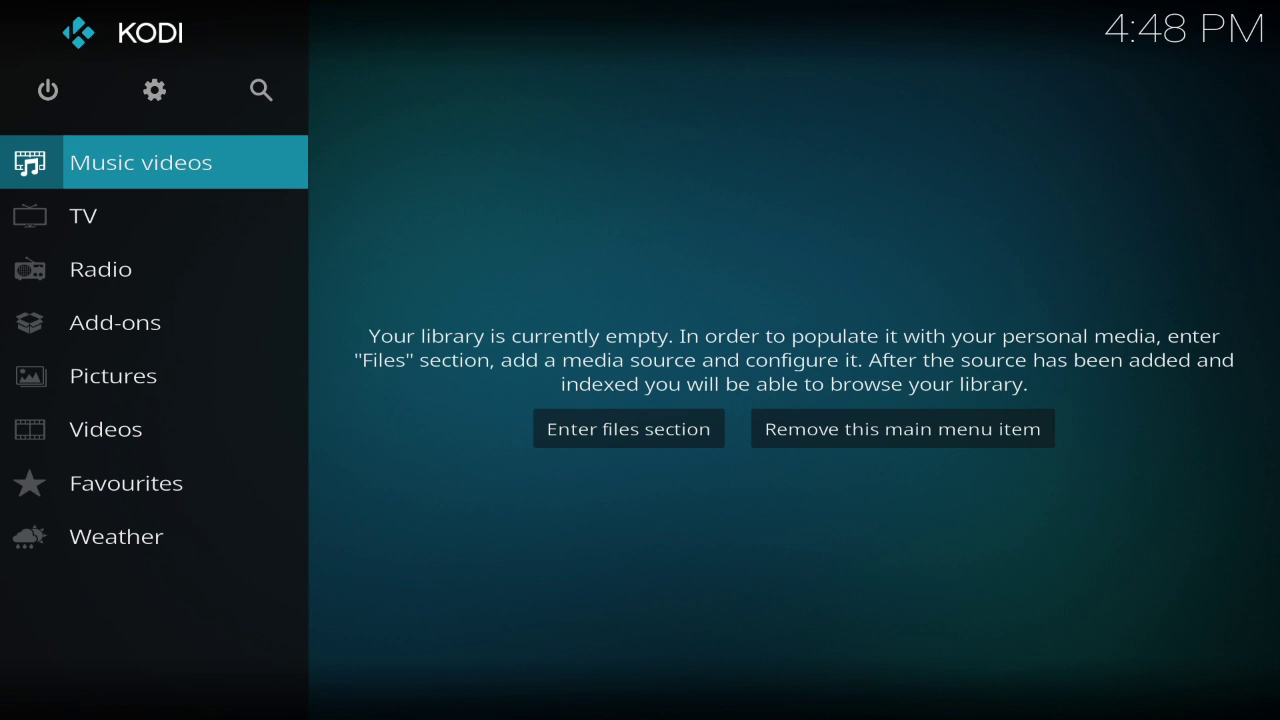
- Open the file manager from the system settings
key(Up)
key(Up)
key(Up)
key(Up)
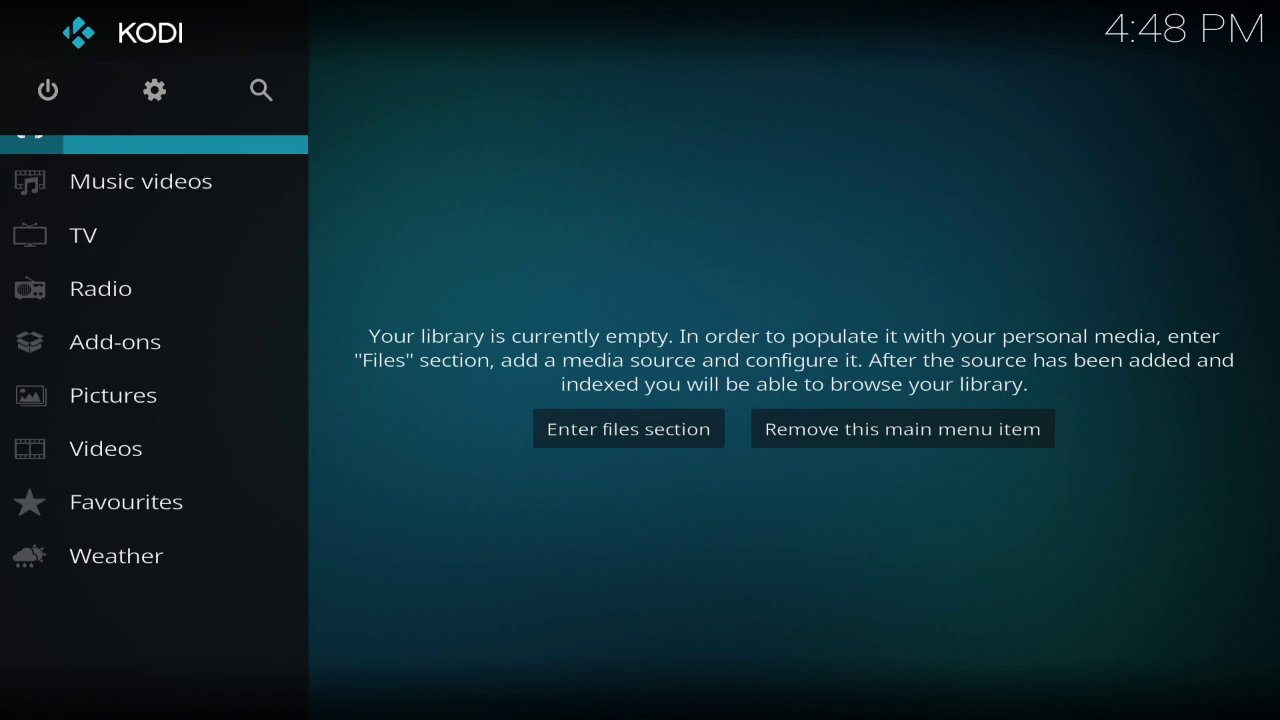
key(Right)
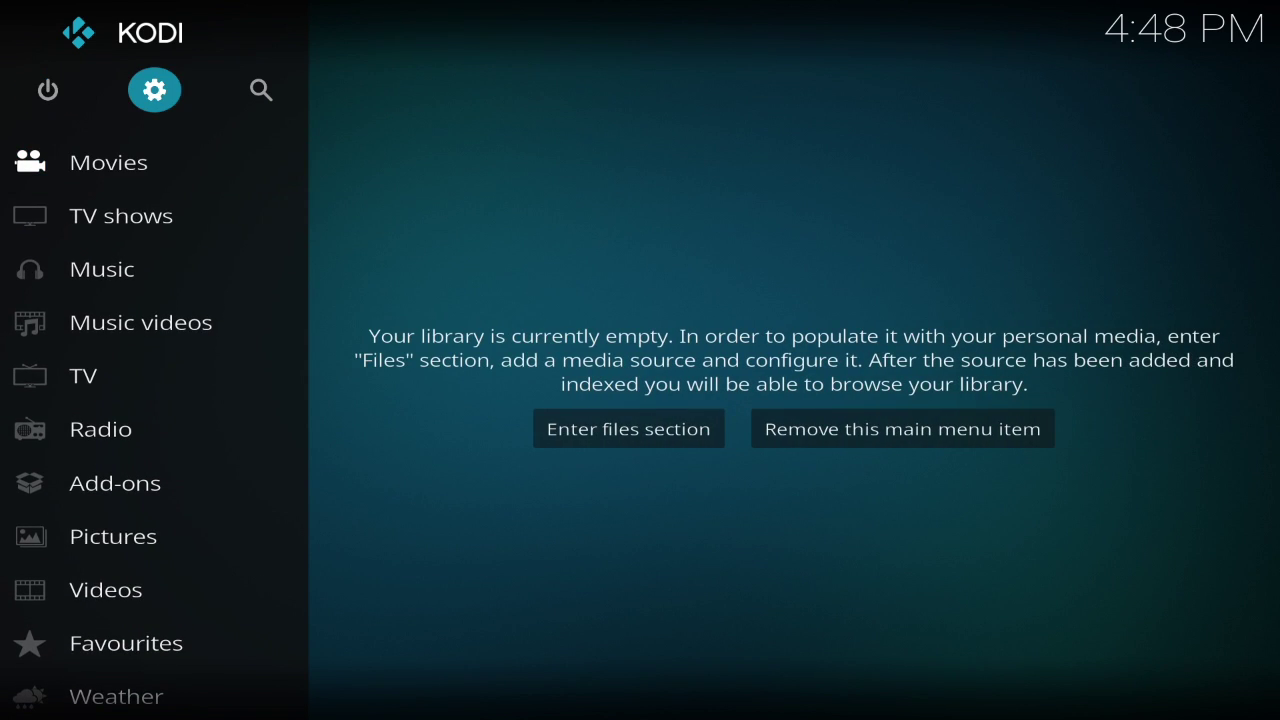
key(Return)
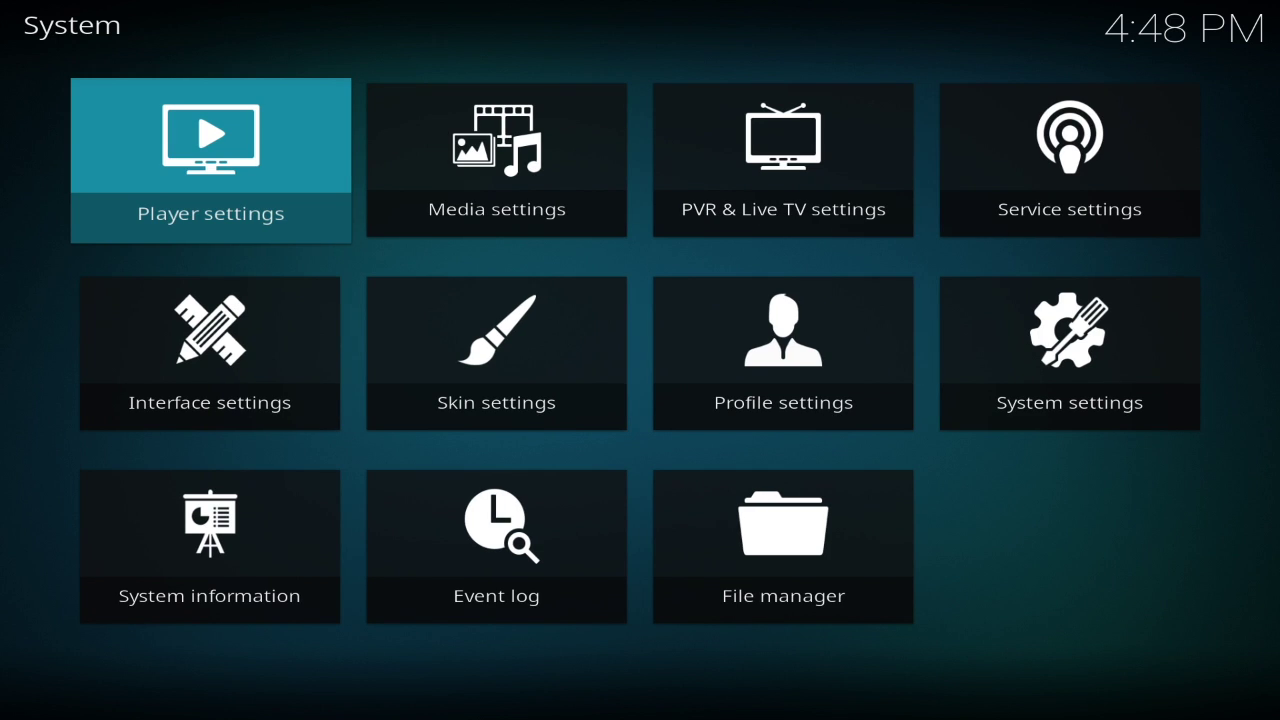
key(Down)
key(Down)
key(Right)
key(Right)
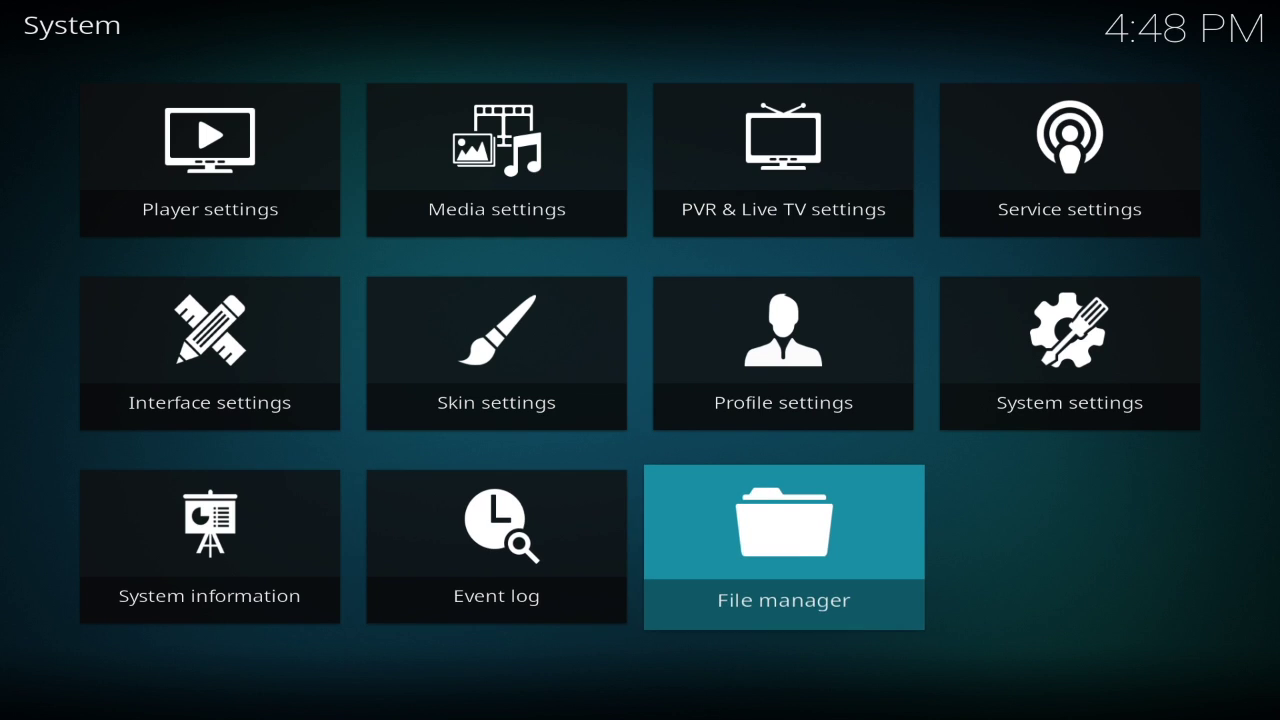
key(Return)
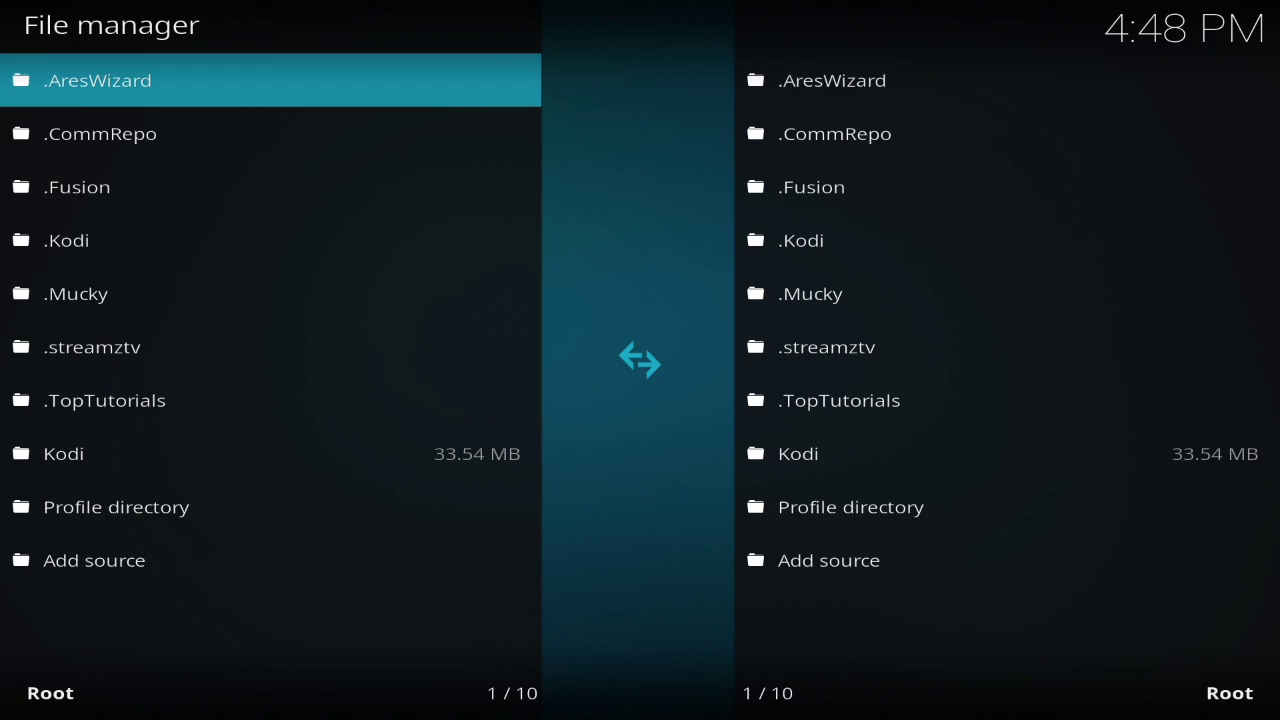
- Start adding a new file source in the file manager
key(Down)
key(Down)
key(Down)
key(Down)
key(Down)
key(Down)
key(Down)
key(Down)
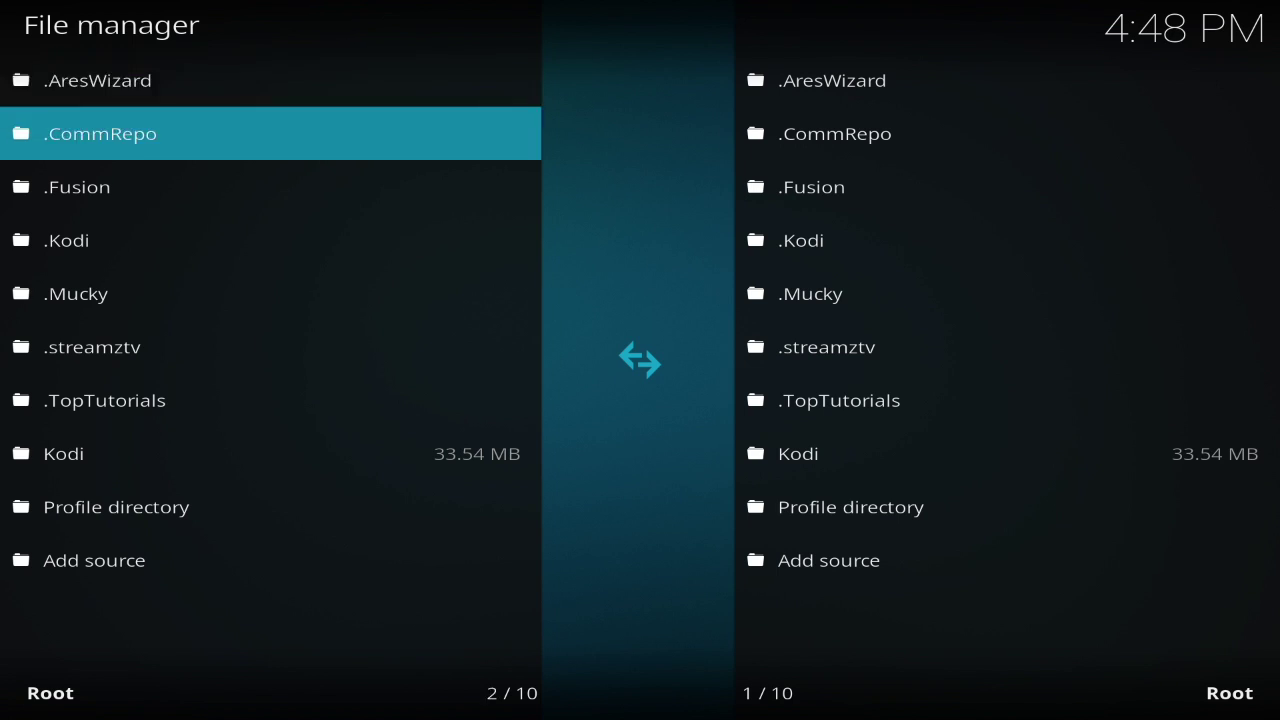
key(Down)
key(Return)
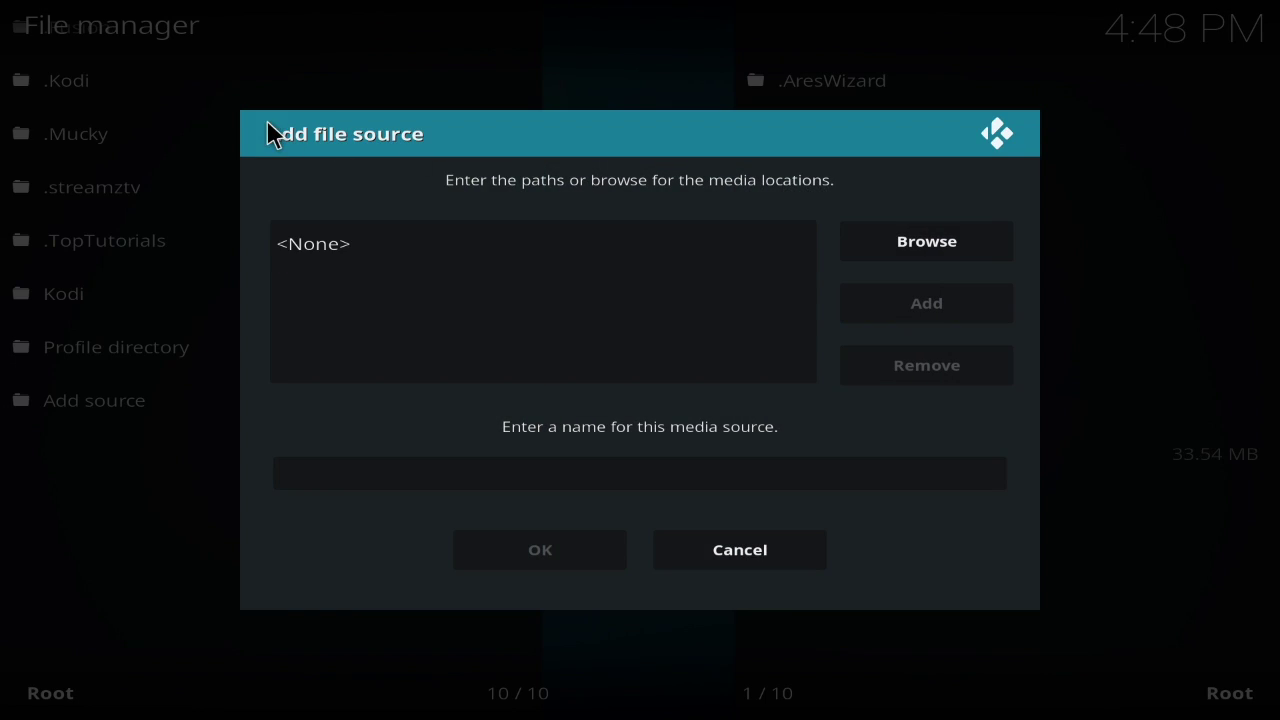
click(371, 246)
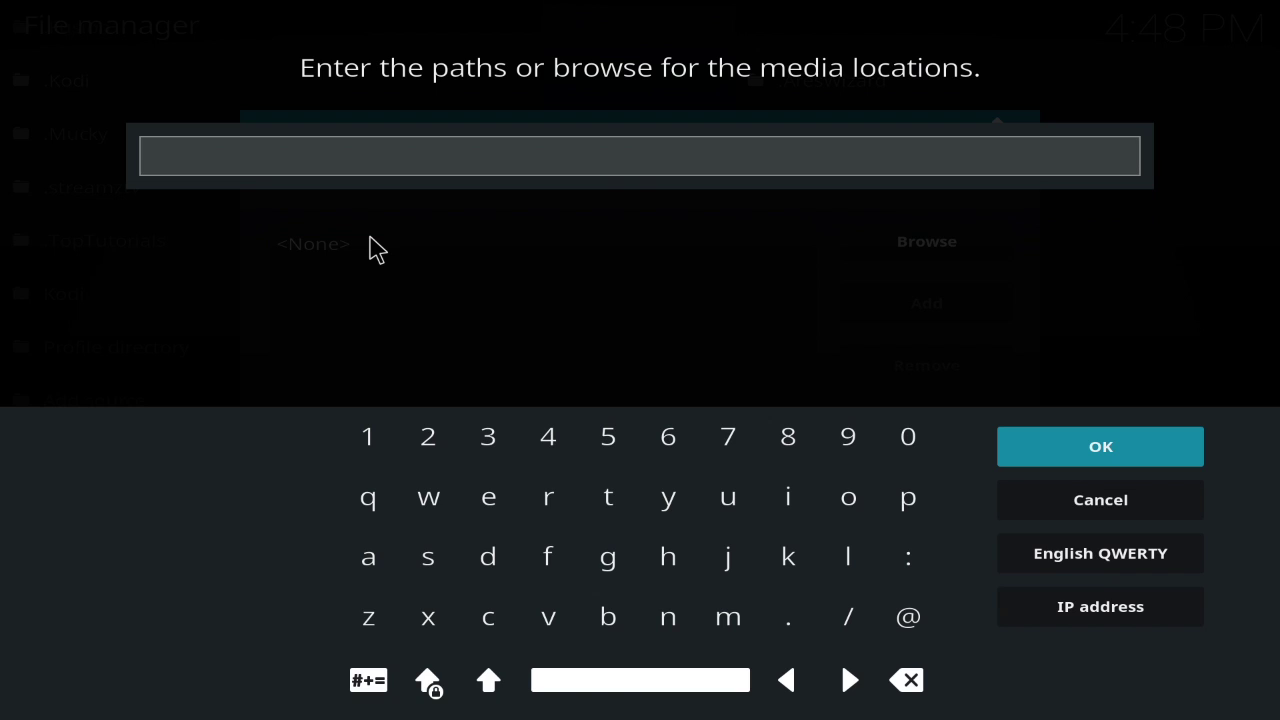
text(http://)
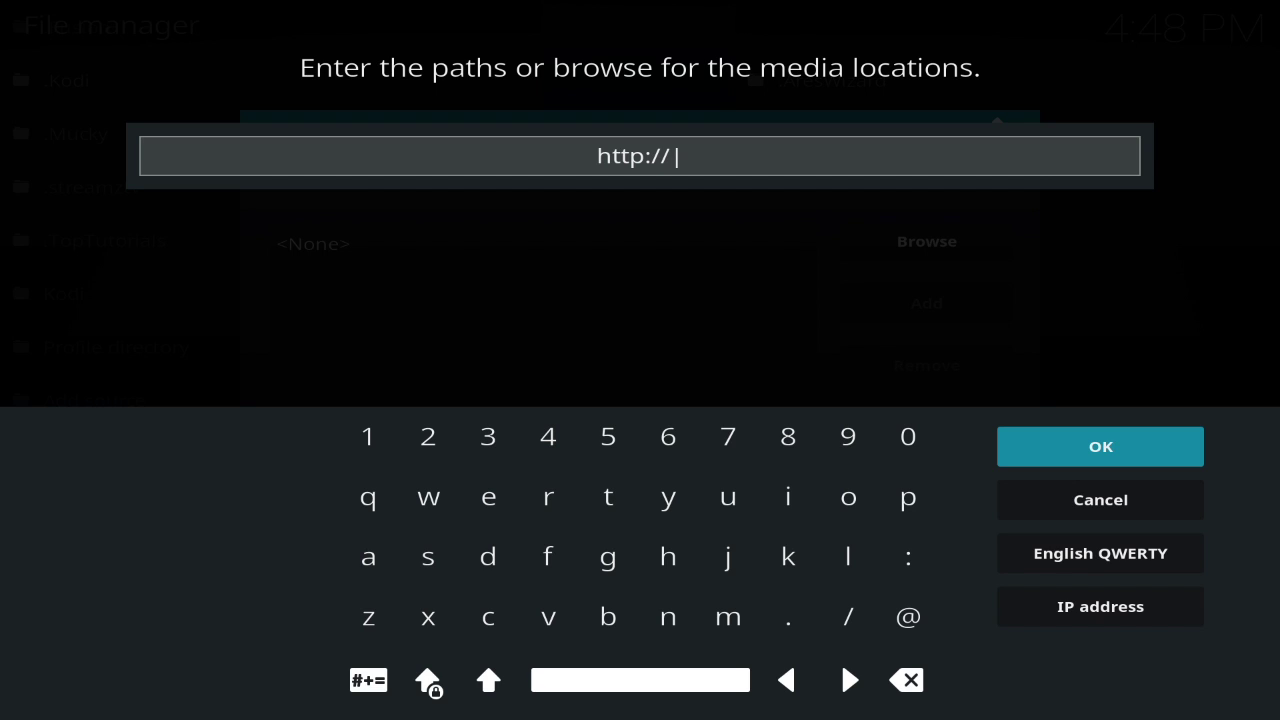
text(fusion)
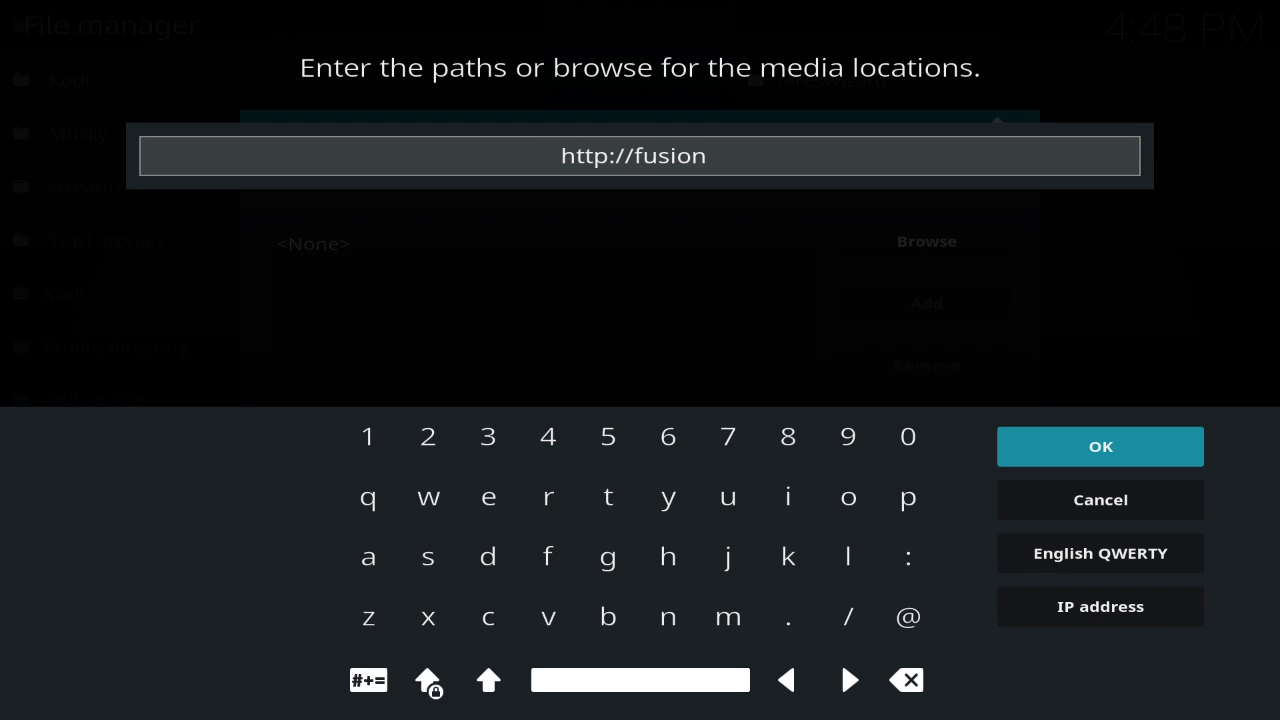
text(.tv)
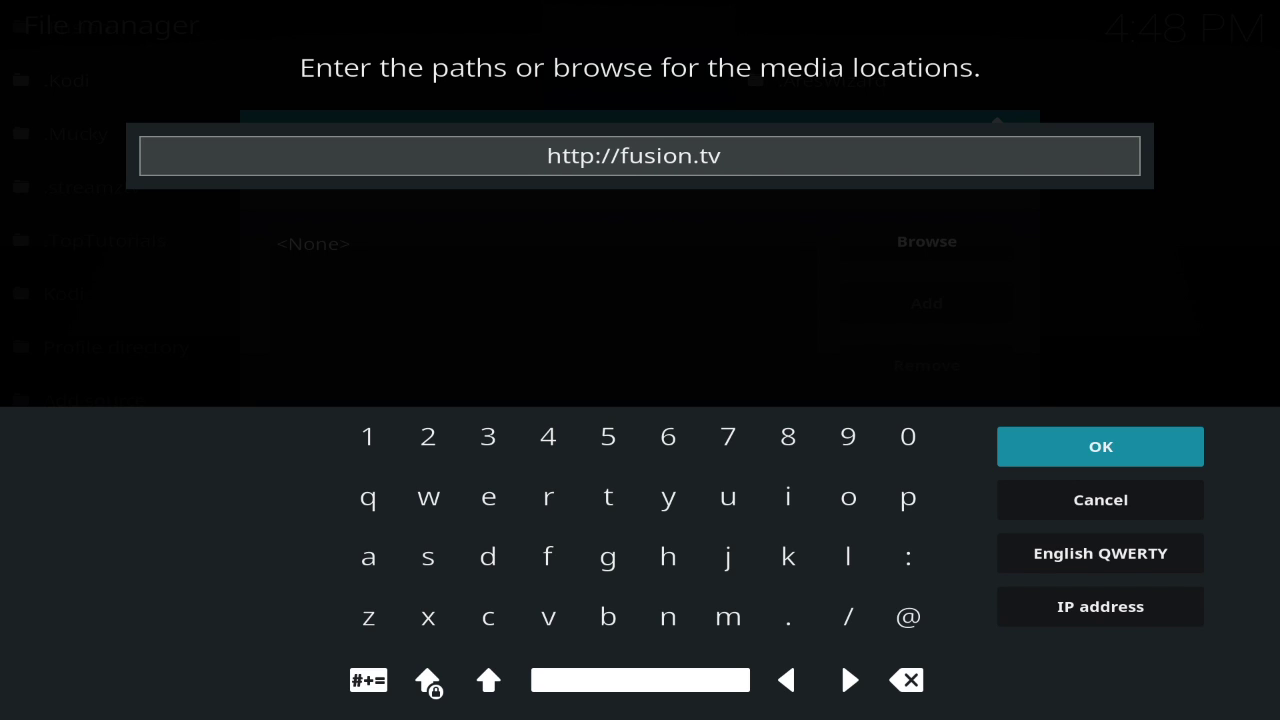
text(addons)
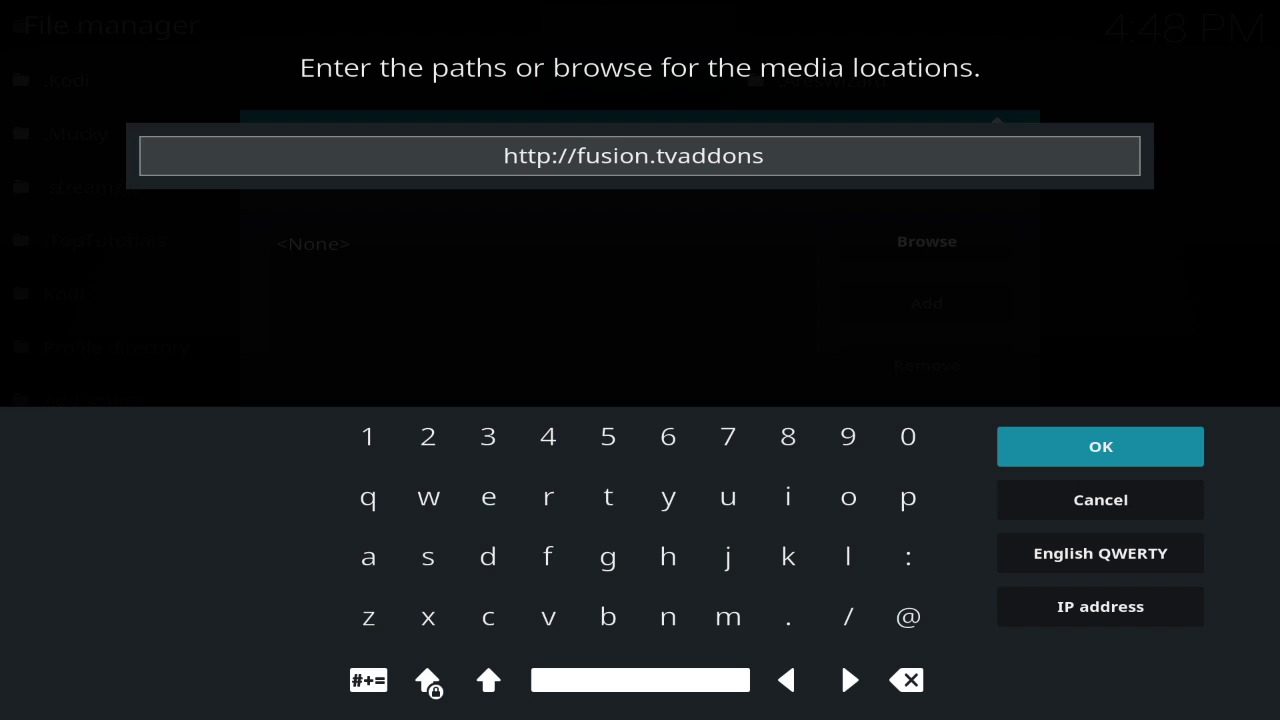
text(.ag)
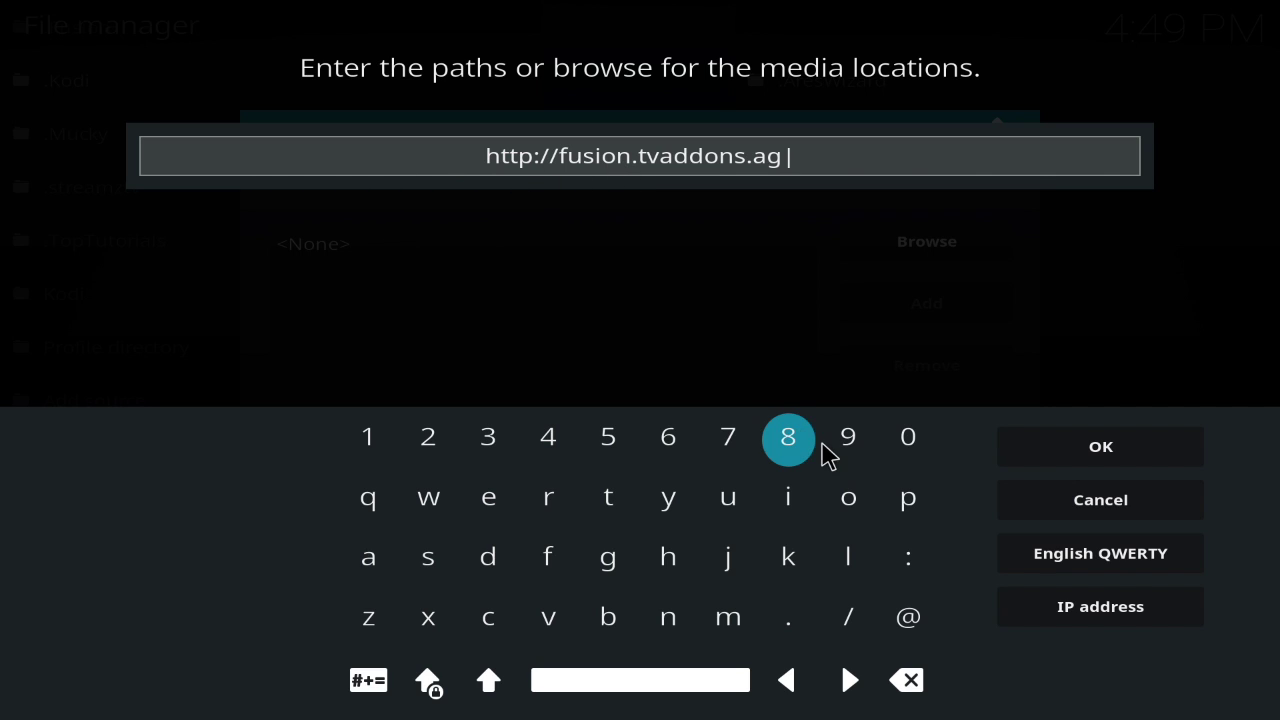
click(1118, 450)
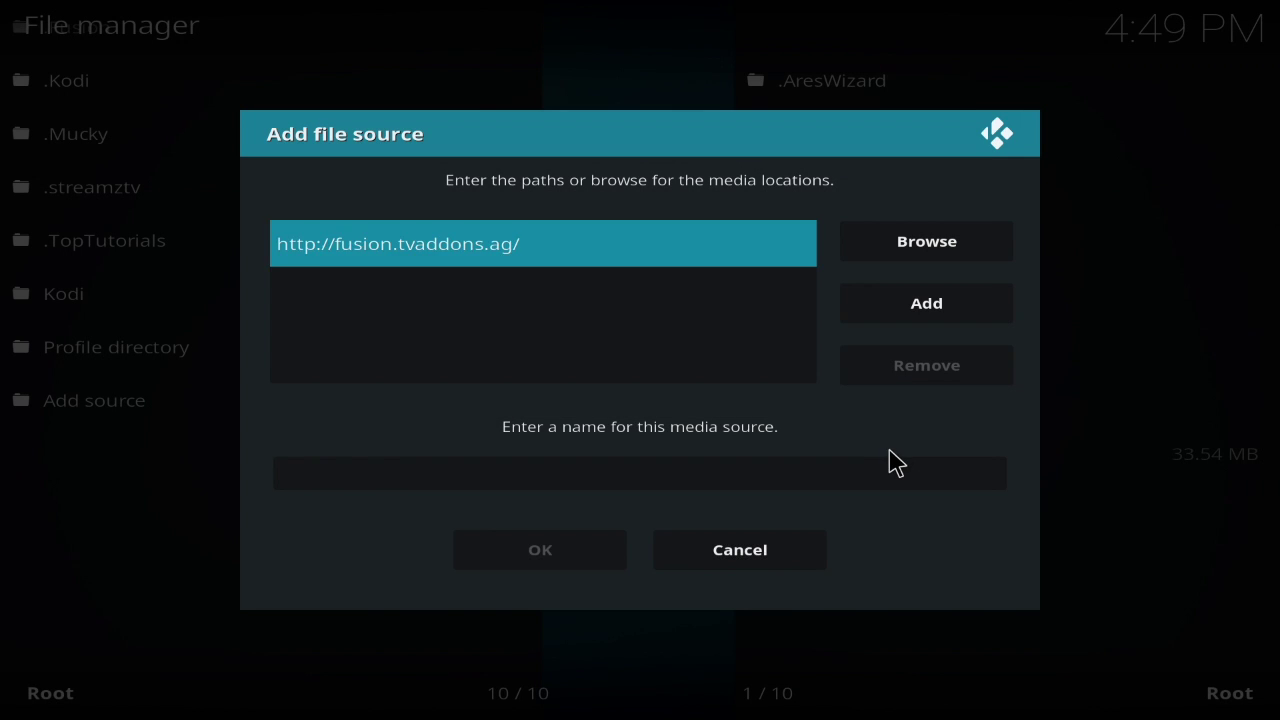
- Name the media source Fusion and save it
click(637, 485)
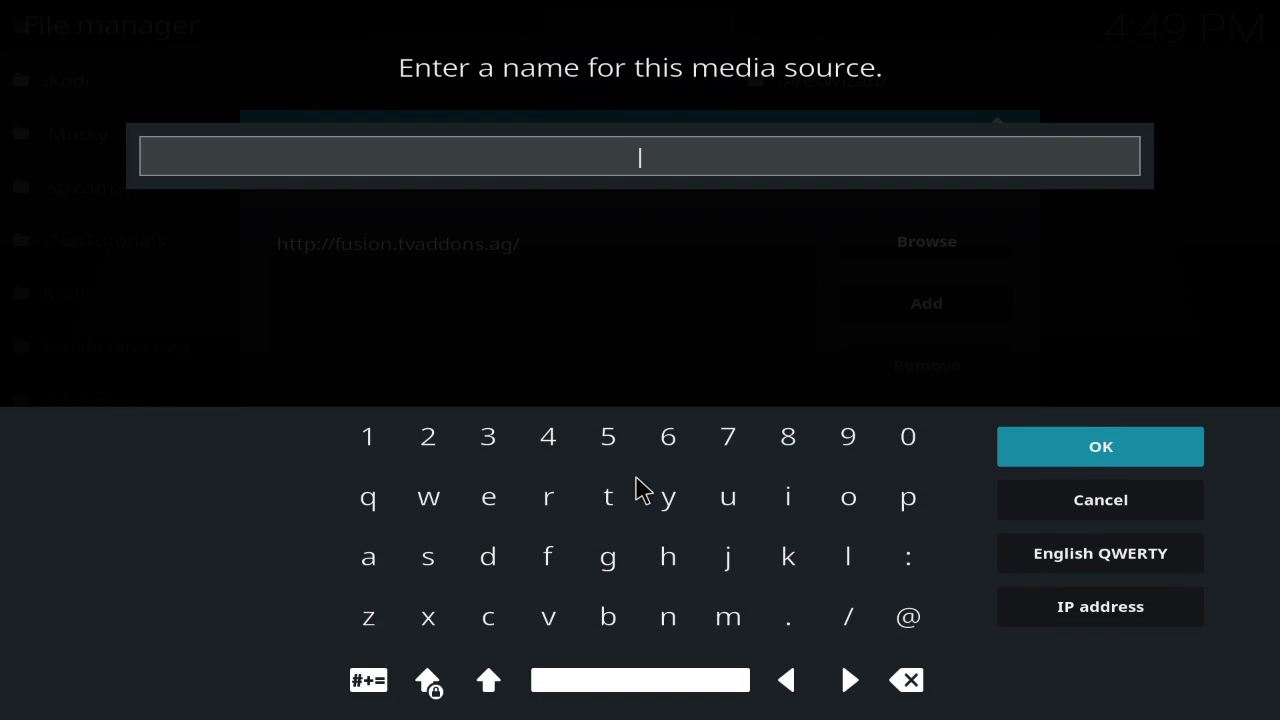
text(Fusion)
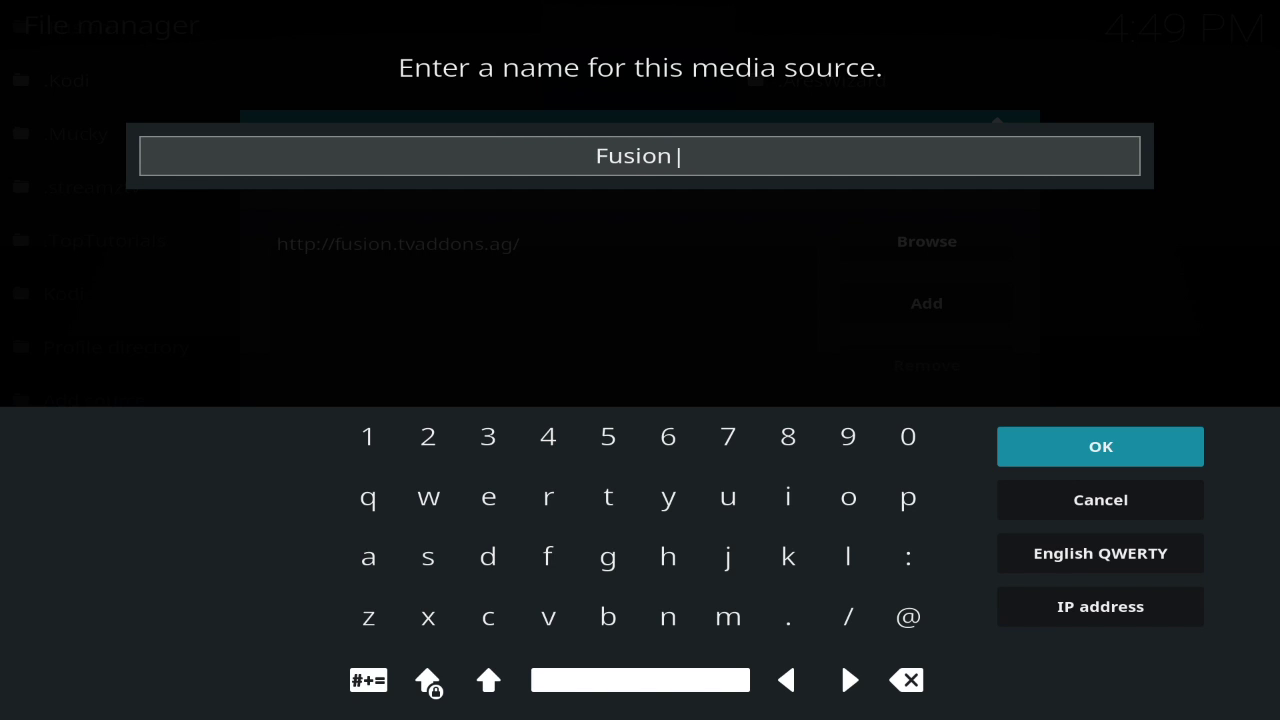
click(1045, 450)
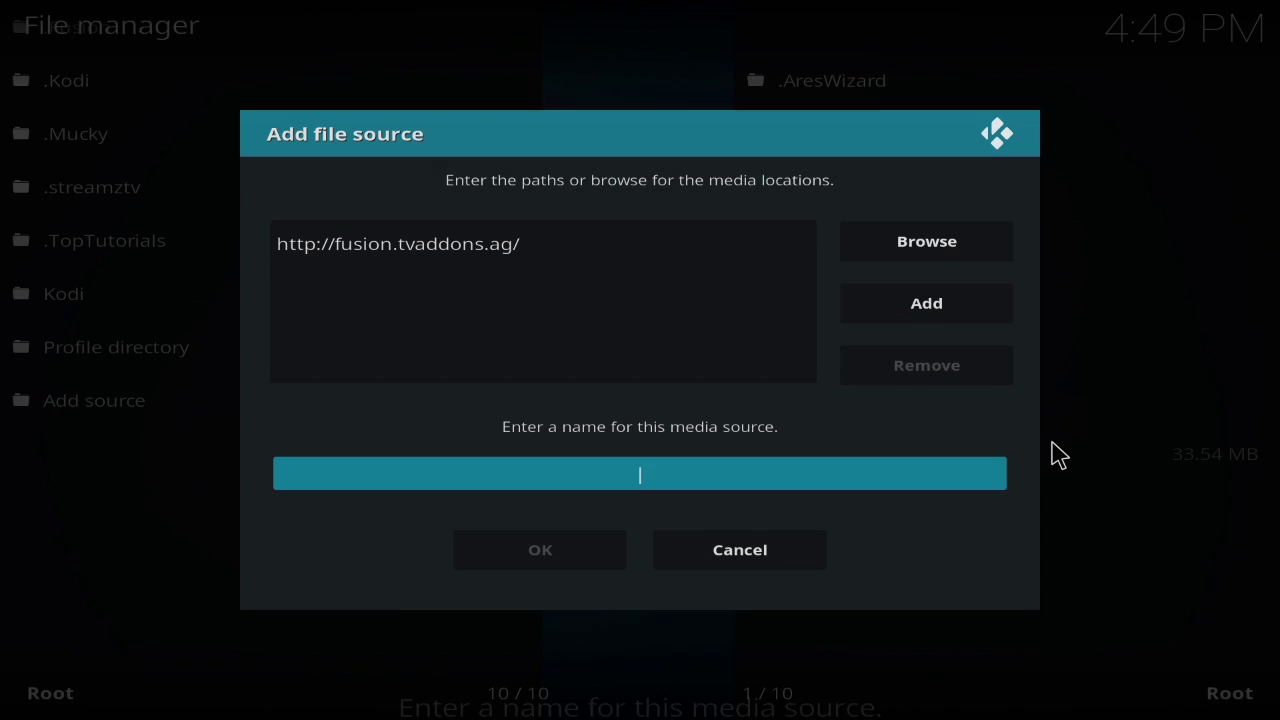
click(568, 566)
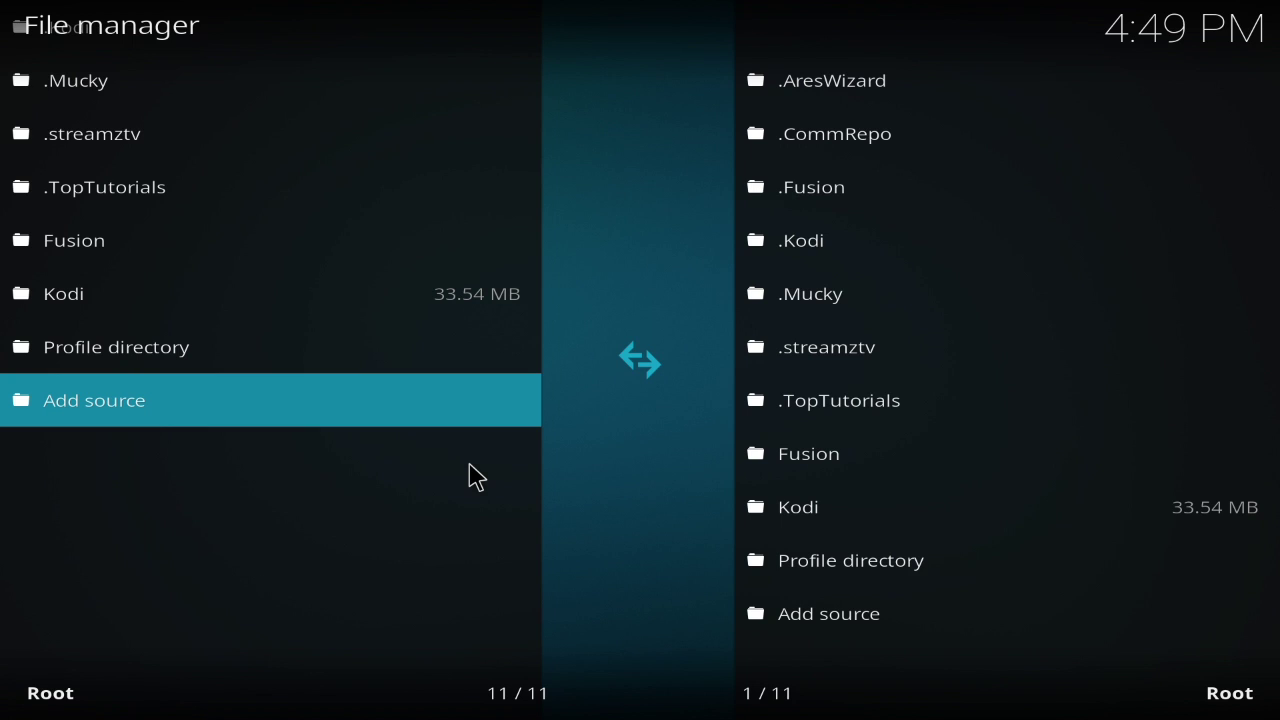
- Return to the home screen and open the add-on browser from the Add-ons section
key(Escape)
key(Escape)
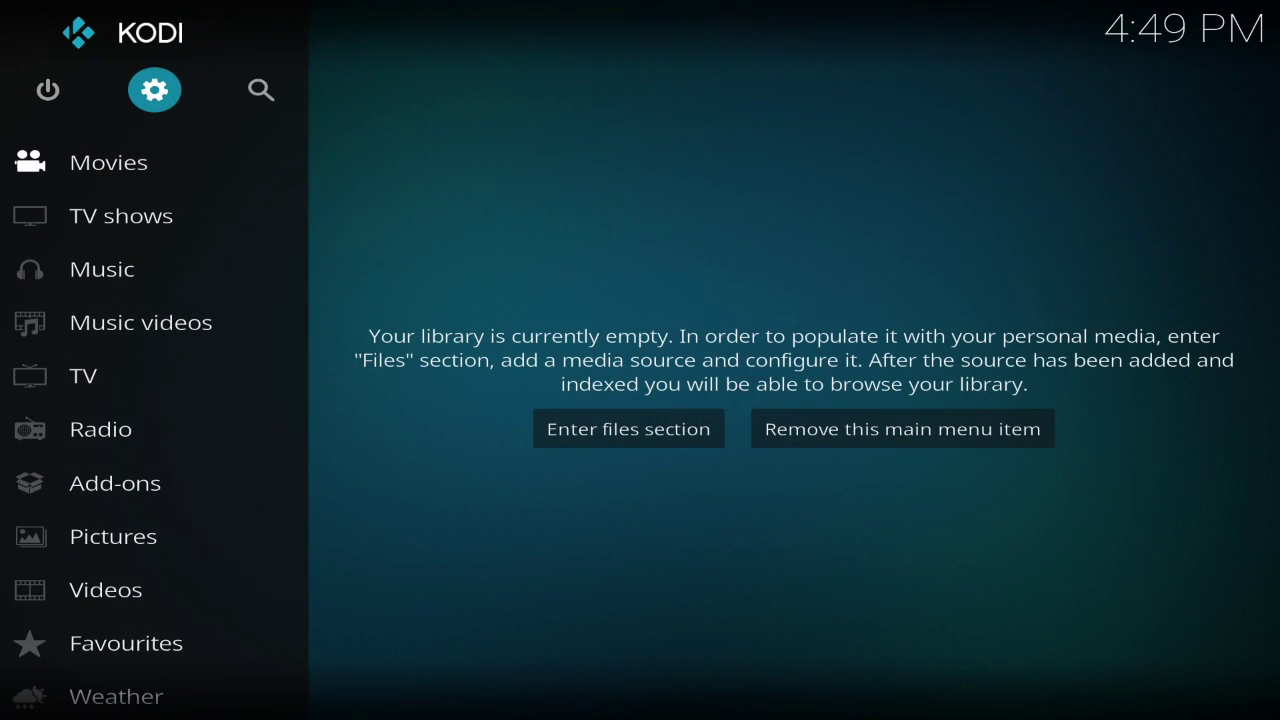
key(Down)
key(Down)
key(Down)
key(Down)
key(Down)
key(Down)
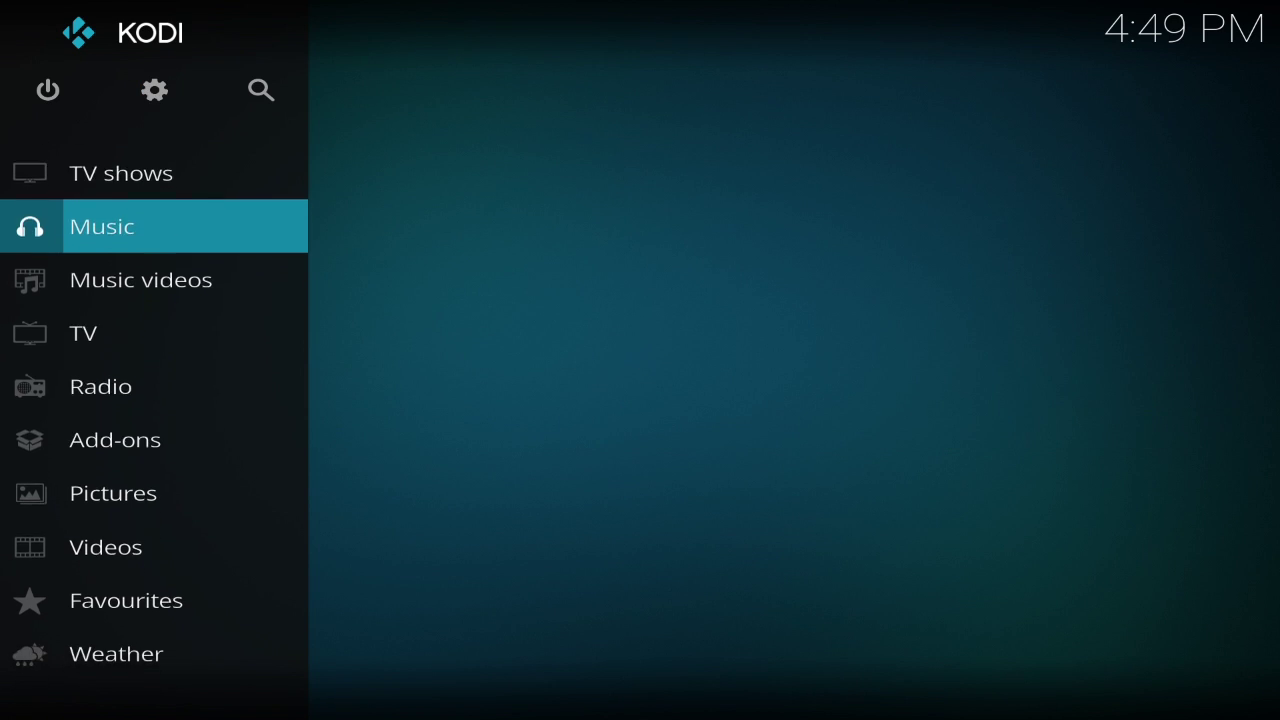
key(Down)
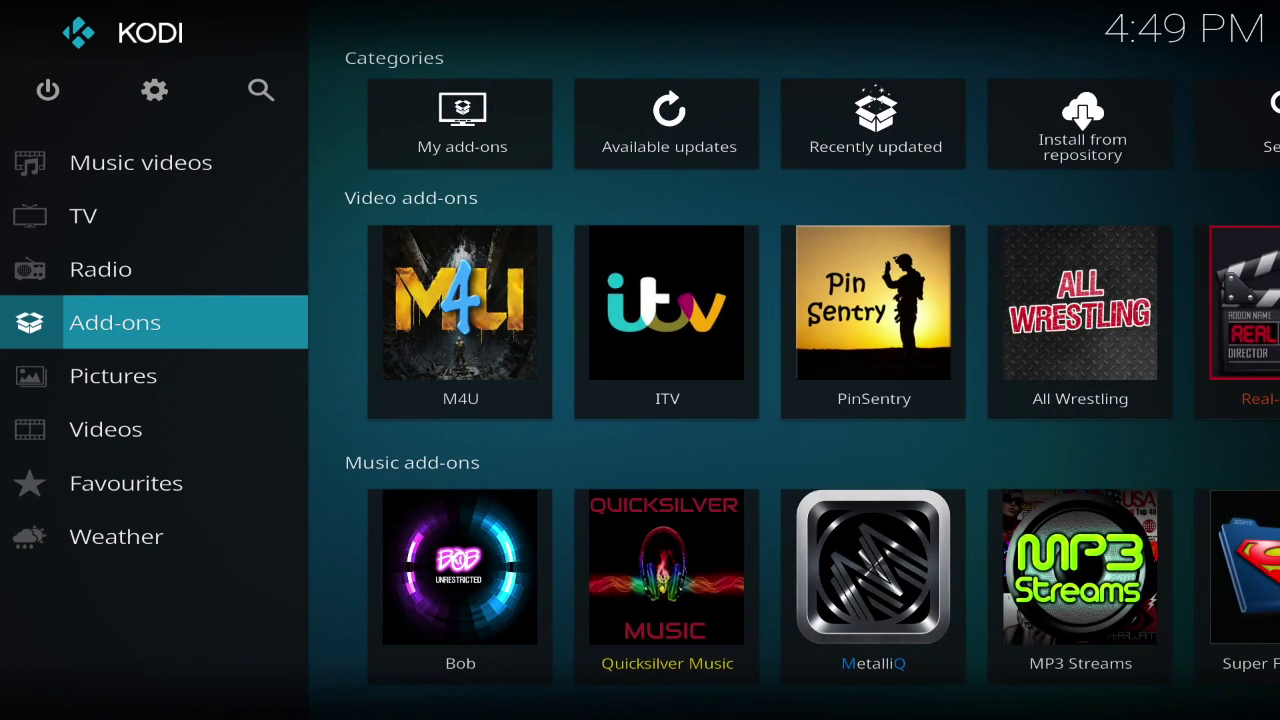
key(Return)
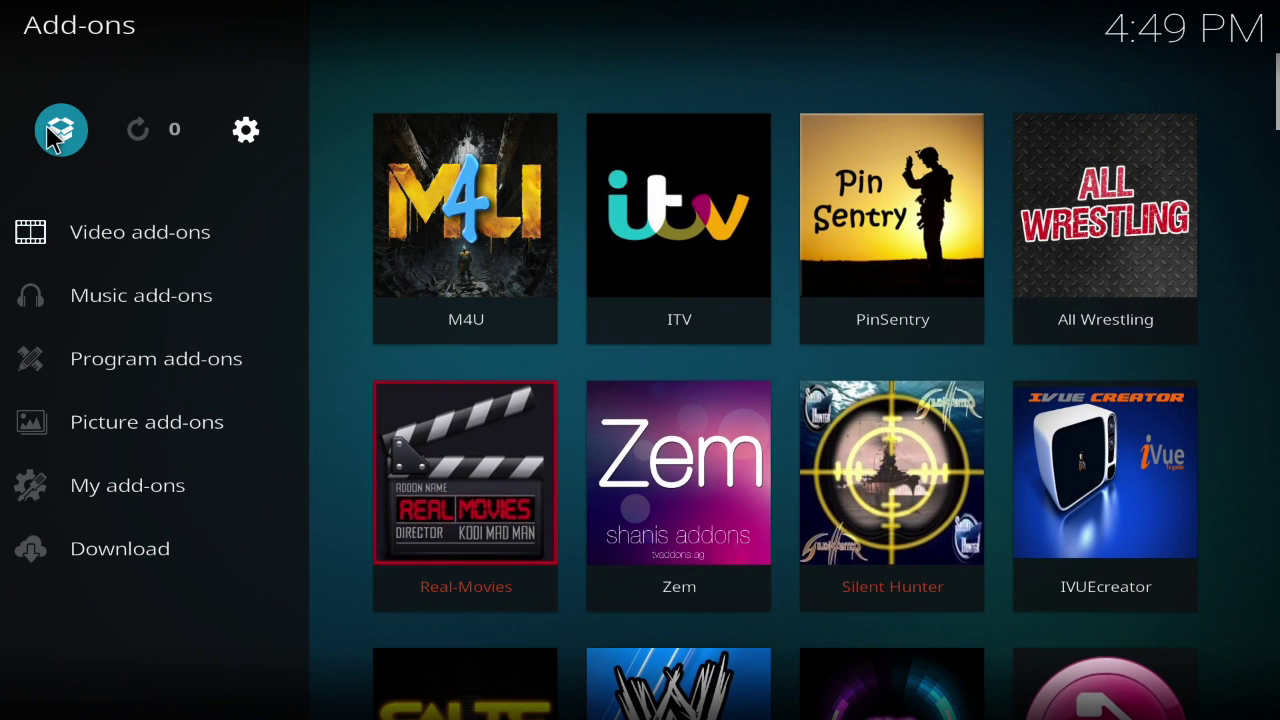
click(52, 137)
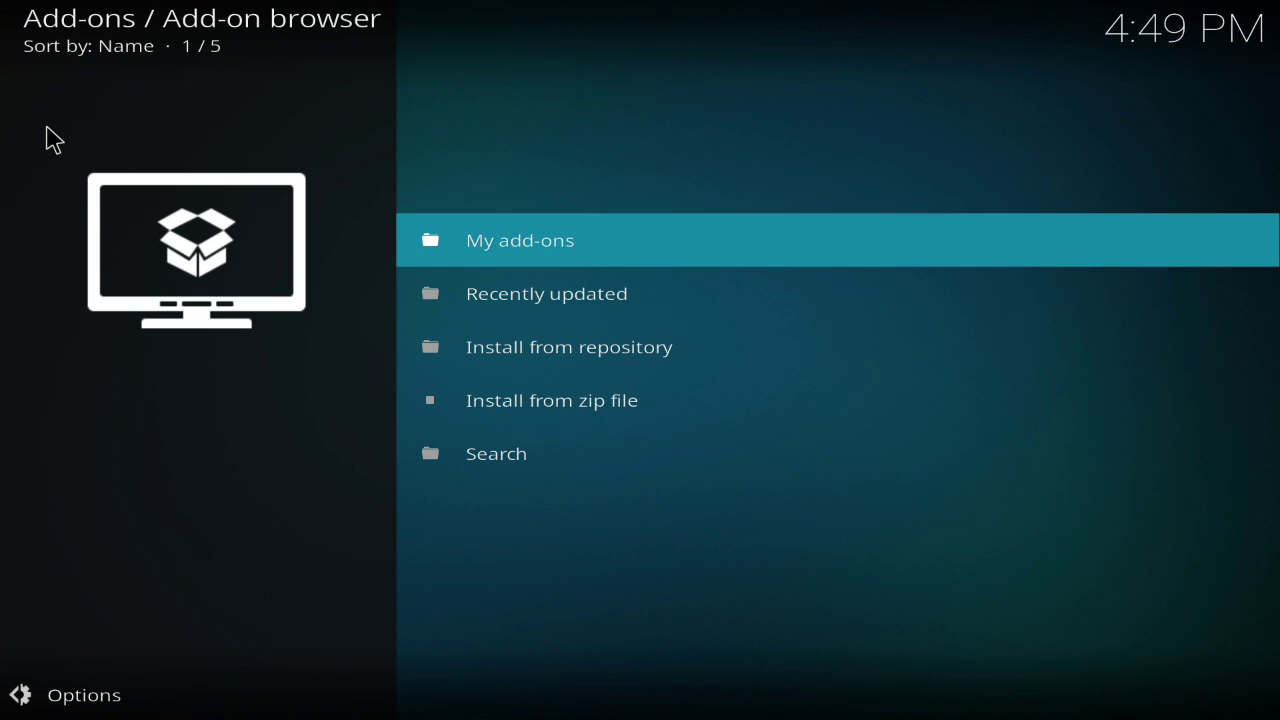
- Try to start an add-on installation from a zip file
key(Down)
key(Down)
key(Down)
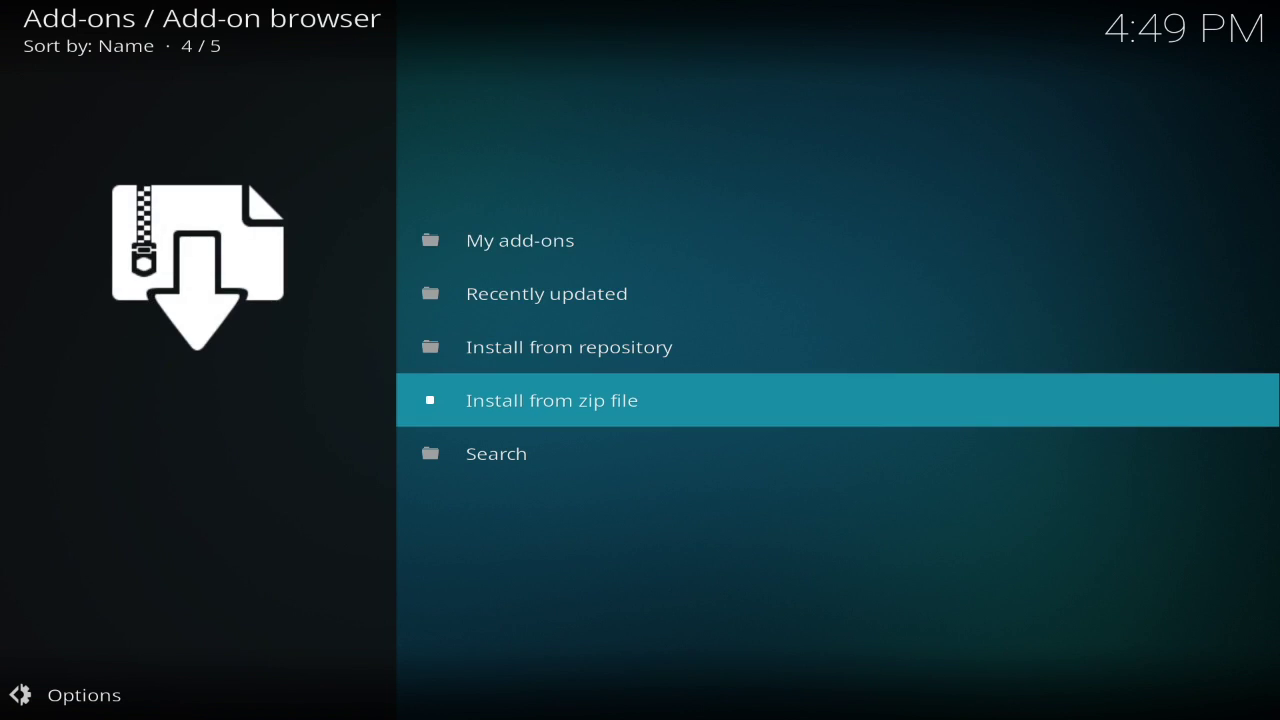
key(Return)
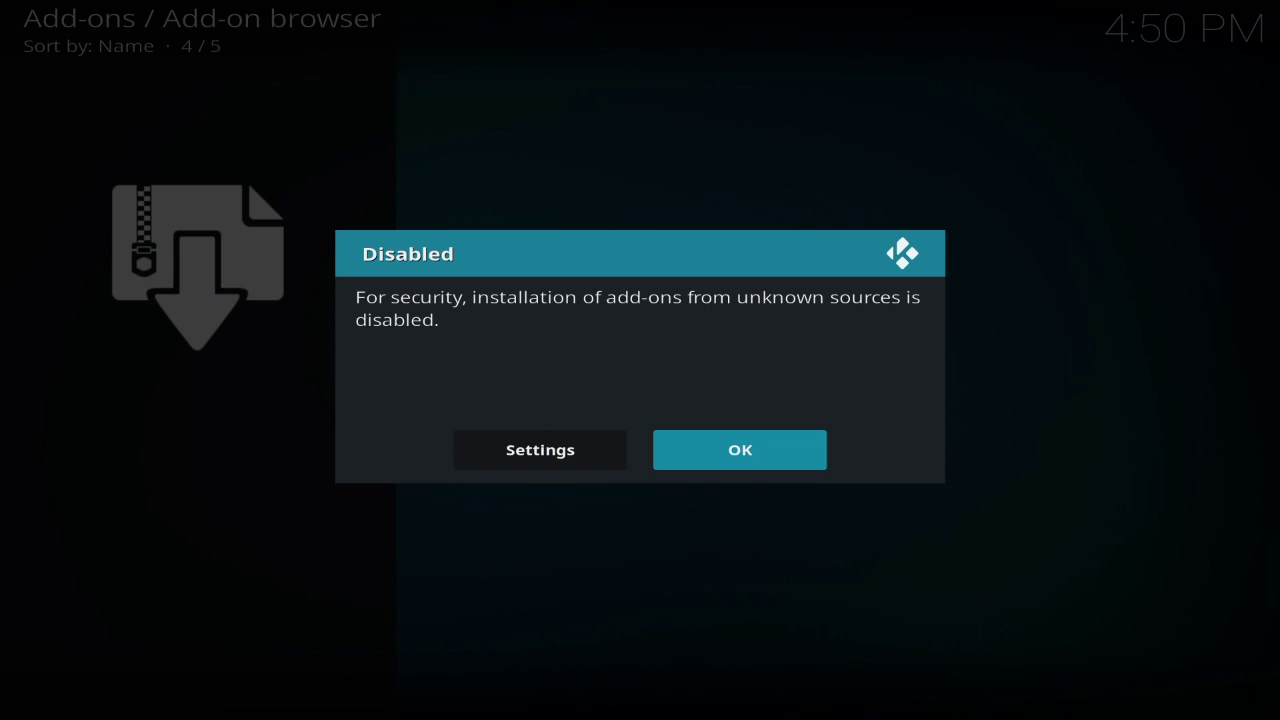
- Allow add-on installation from unknown sources in the system settings, accept the warning, and return to the add-on browser
key(Left)
key(Return)
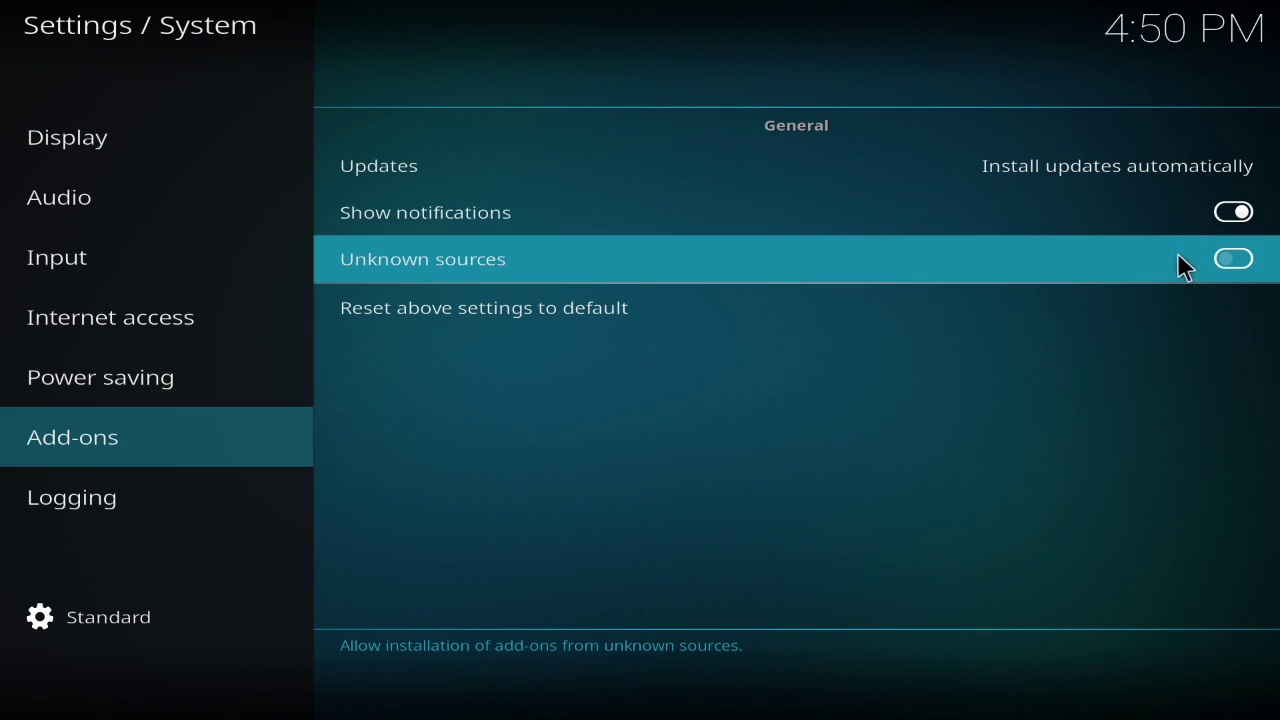
click(1240, 264)
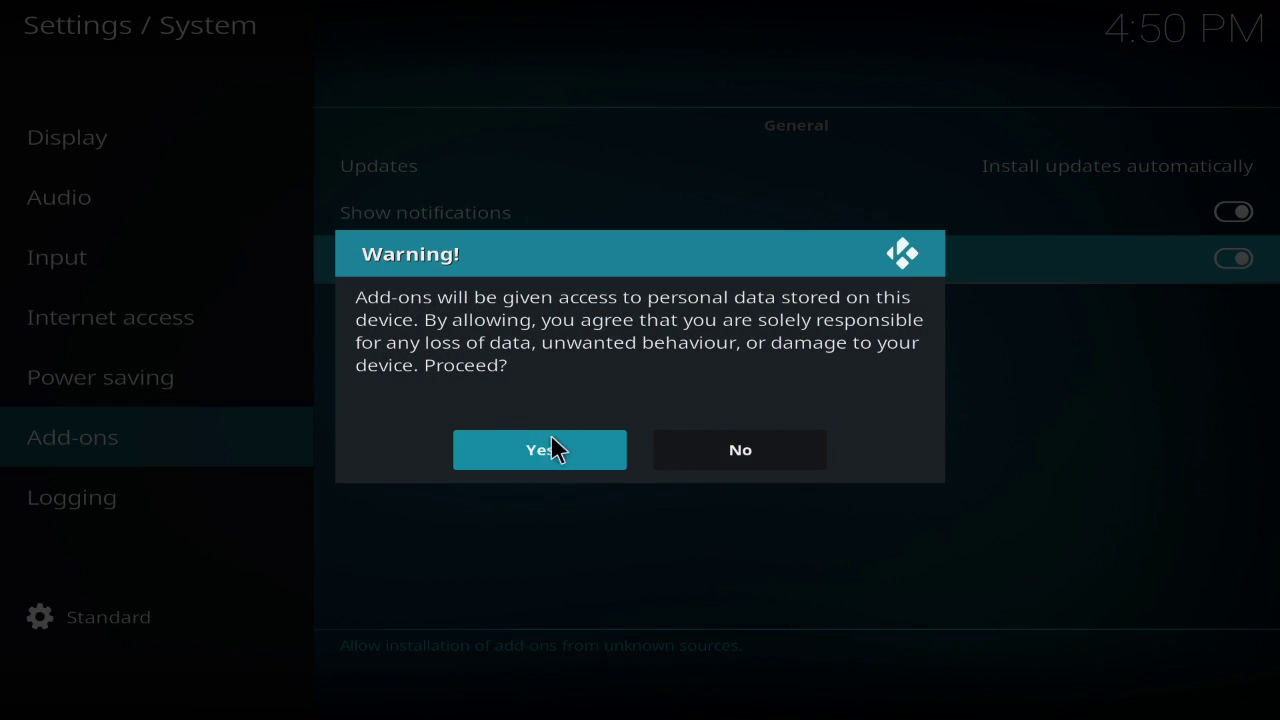
click(500, 449)
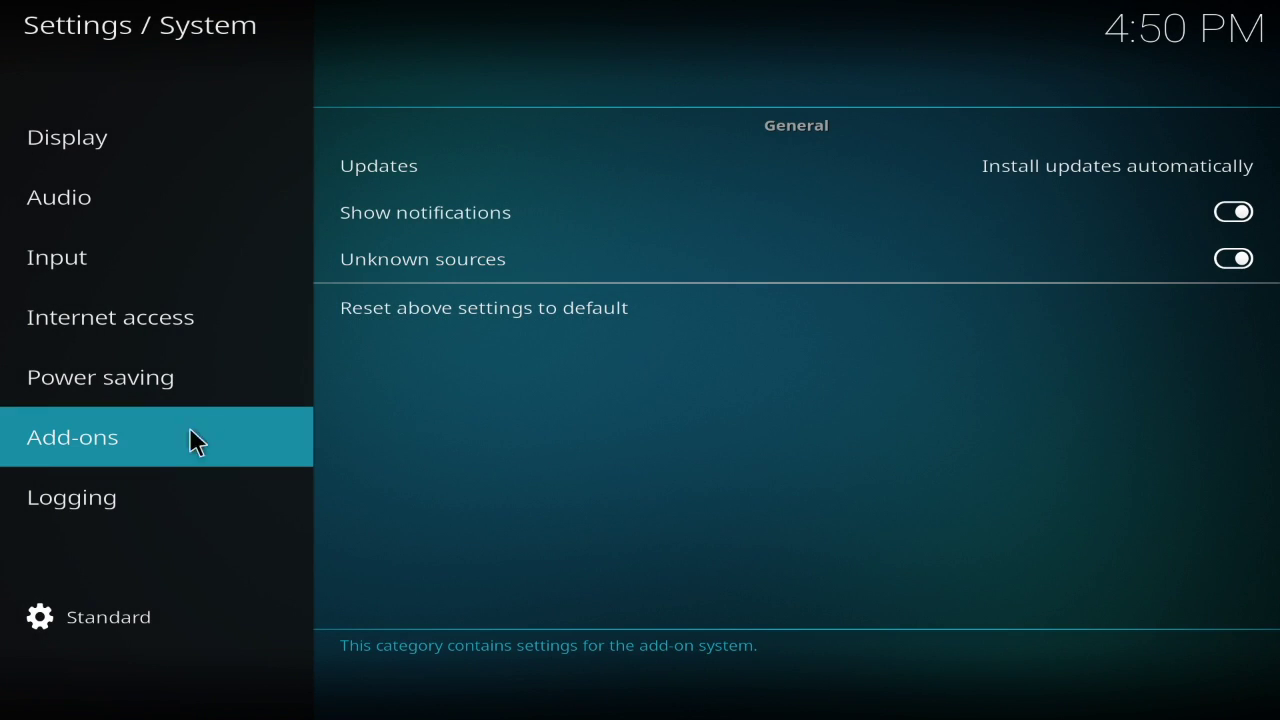
right_click(176, 442)
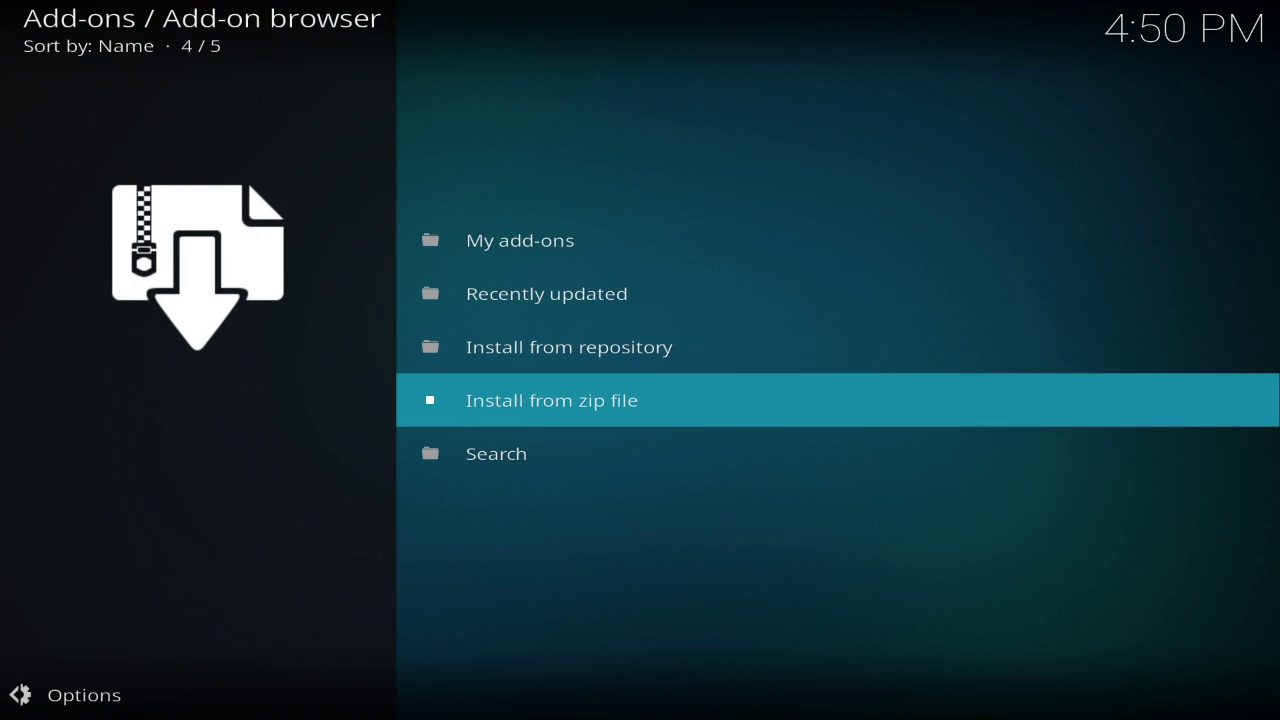
- Start installing from a zip file again and open the newly added Fusion source
key(Return)
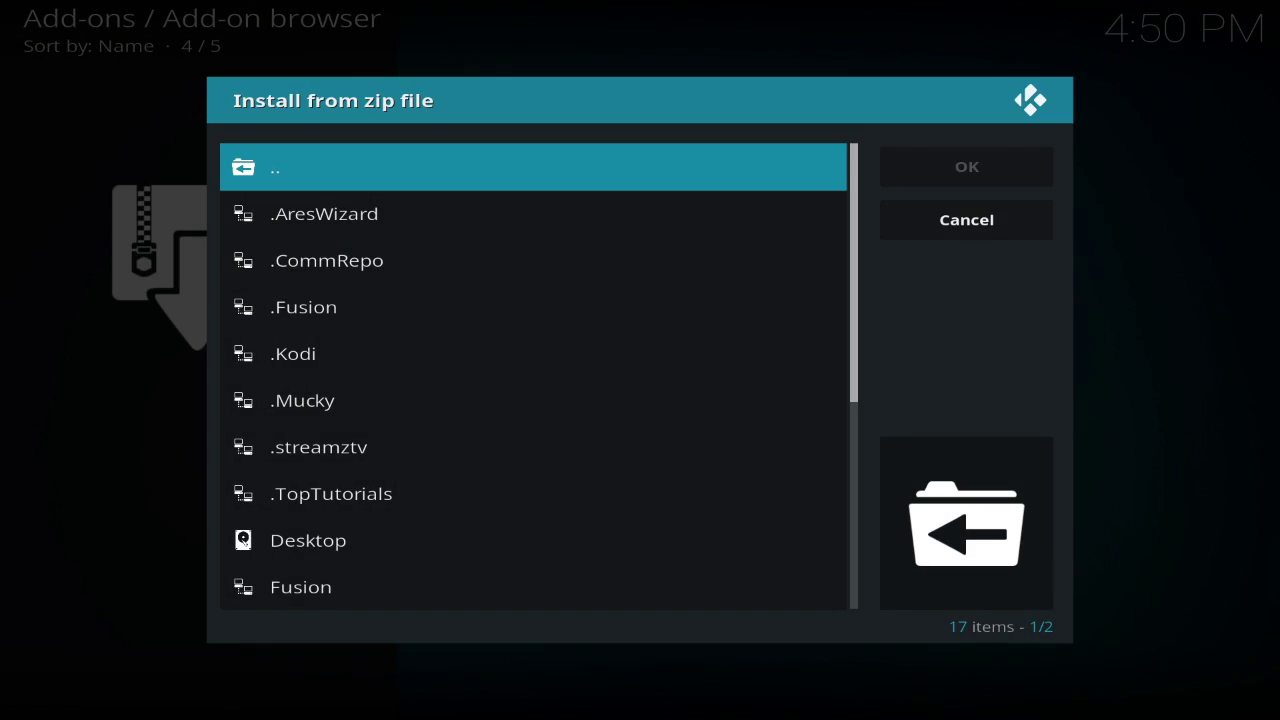
key(Down)
key(Down)
key(Down)
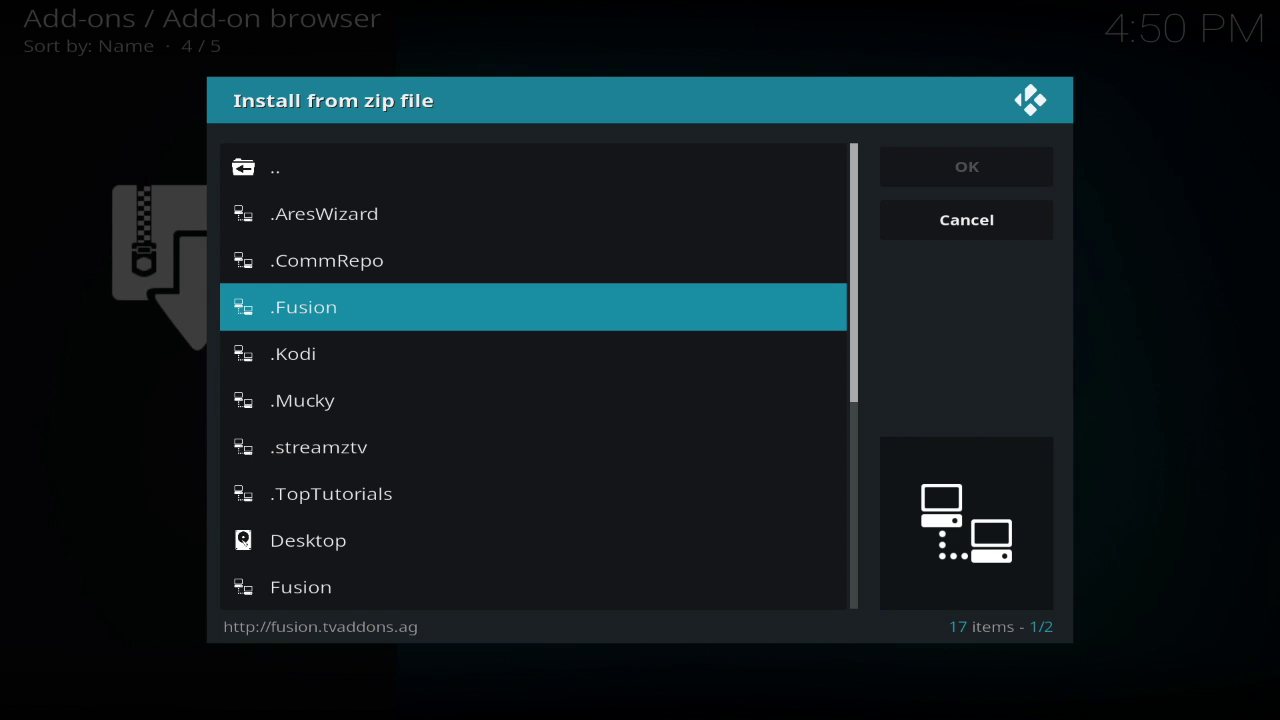
key(Down)
key(Down)
key(Down)
key(Down)
key(Down)
key(Down)
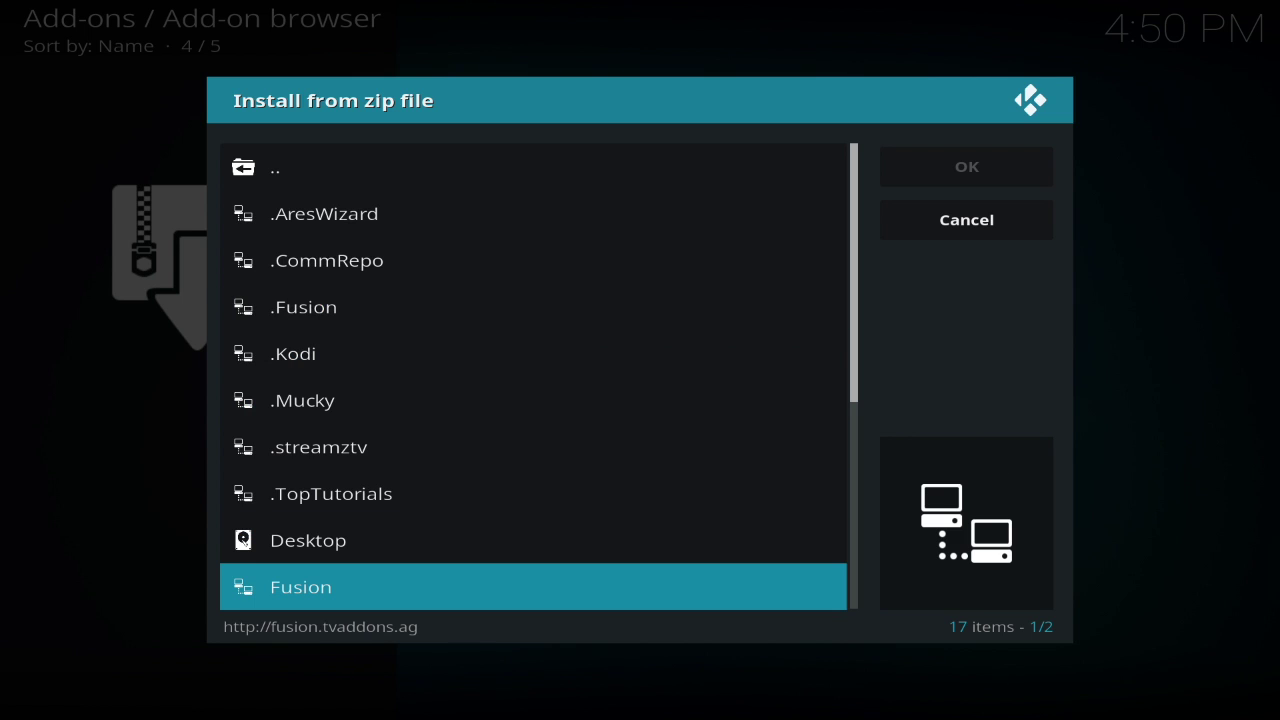
key(Up)
key(Up)
key(Down)
key(Down)
key(Return)
- Install plugin.program.indigo-1.0.2.zip from the begin-here folder
key(Down)
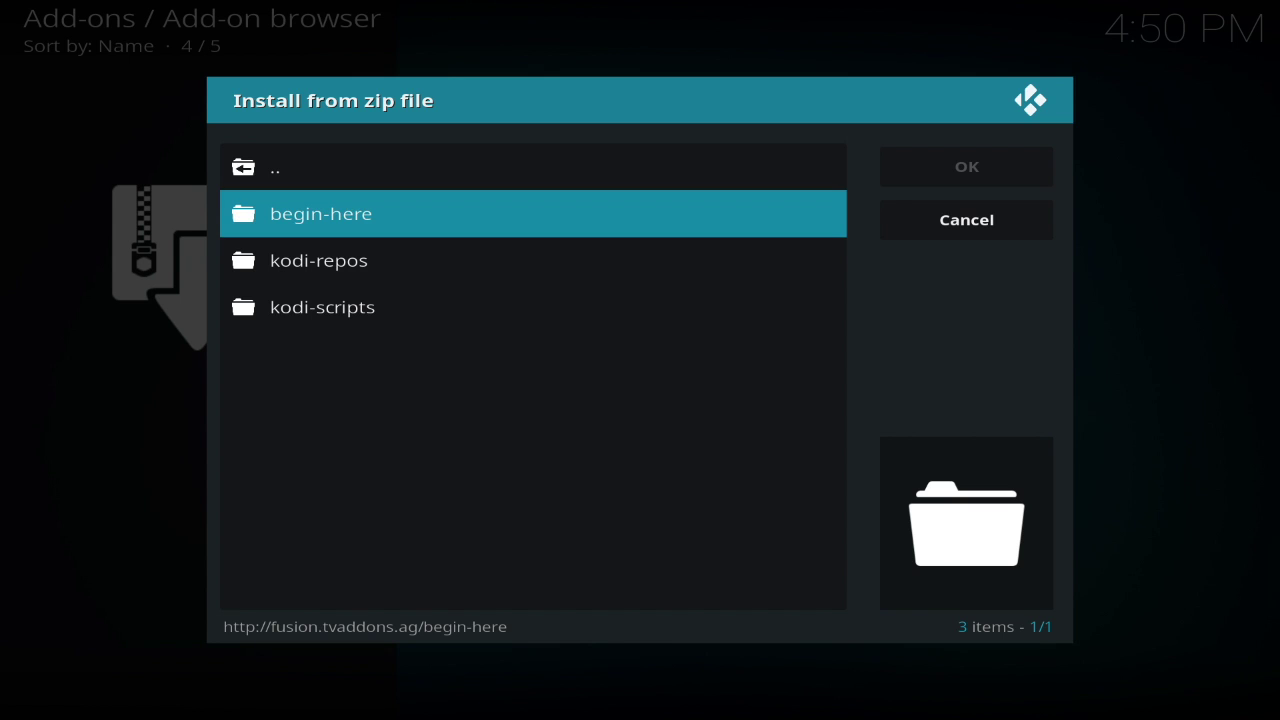
key(Return)
key(Down)
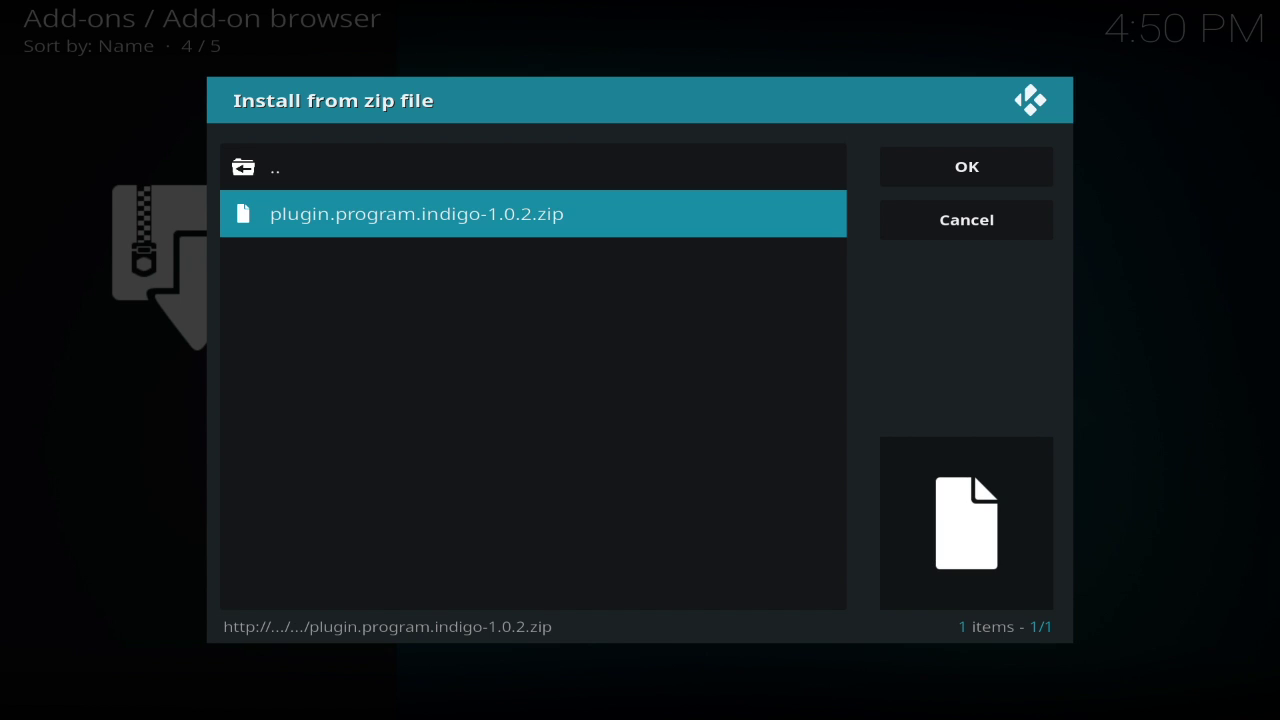
key(Return)
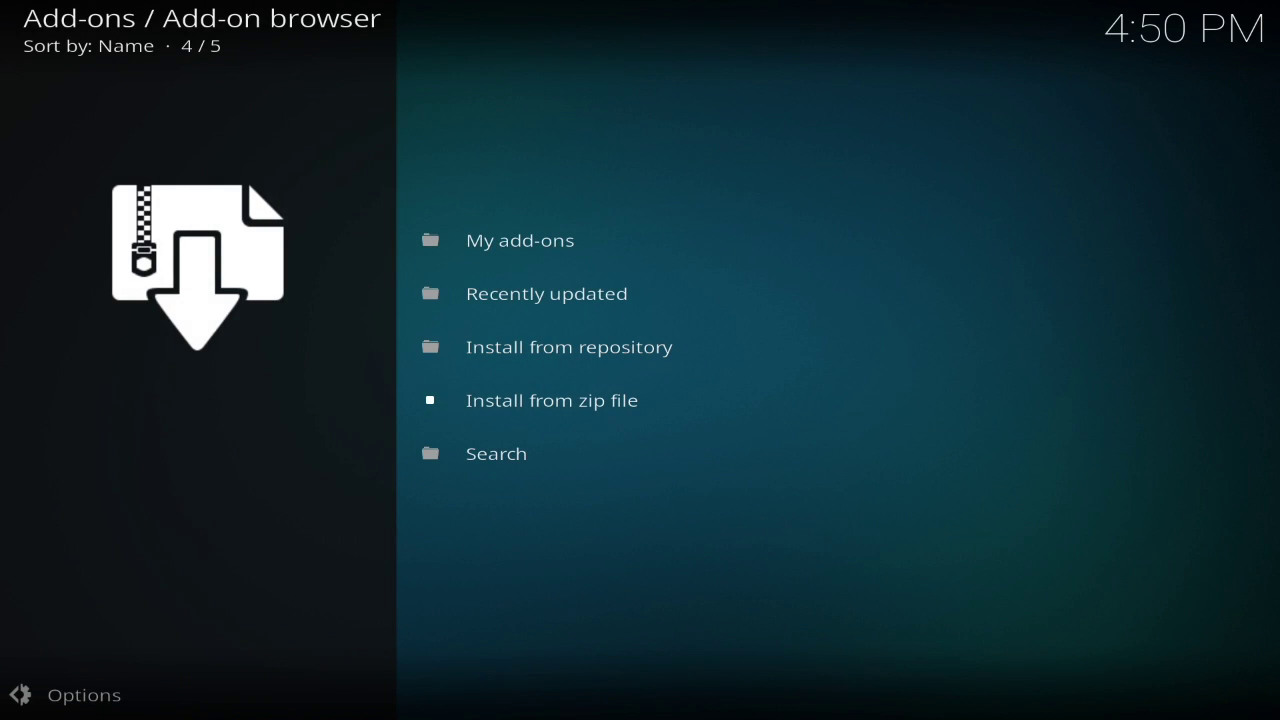
- Open the program add-ons category within the installed add-ons
click(533, 245)
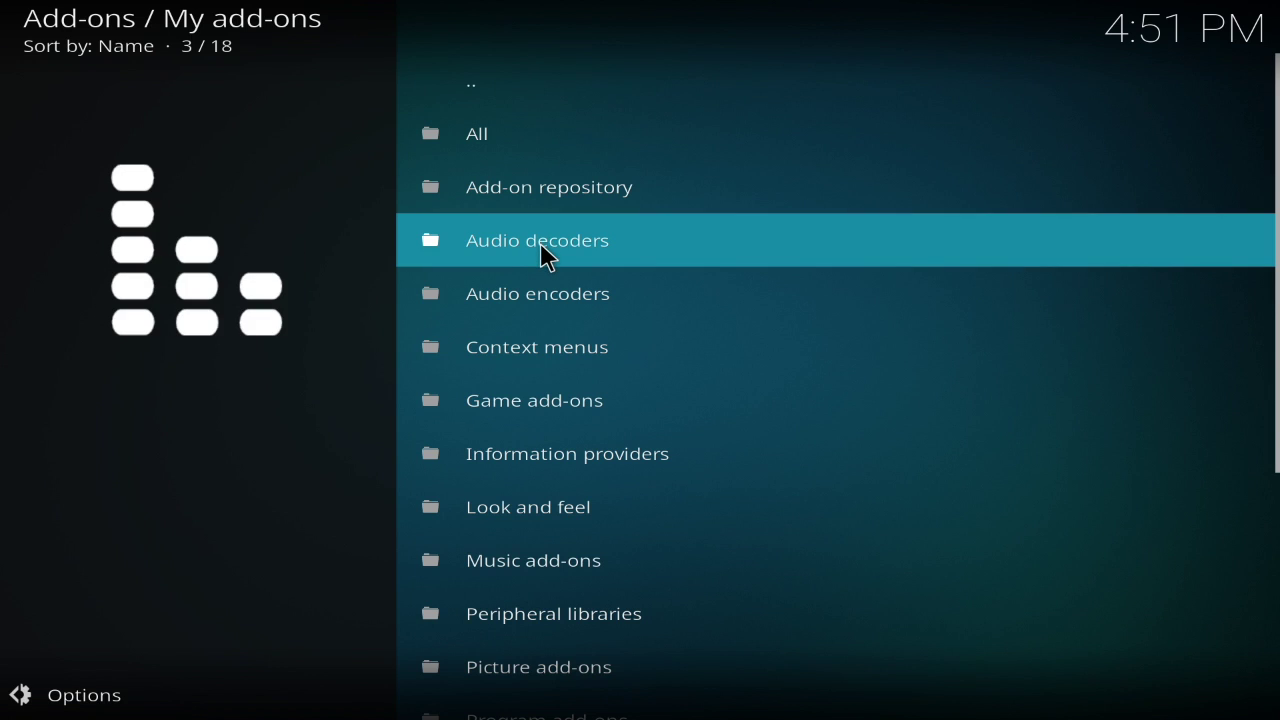
scroll(542, 380, down, 7)
scroll(543, 410, up, 1)
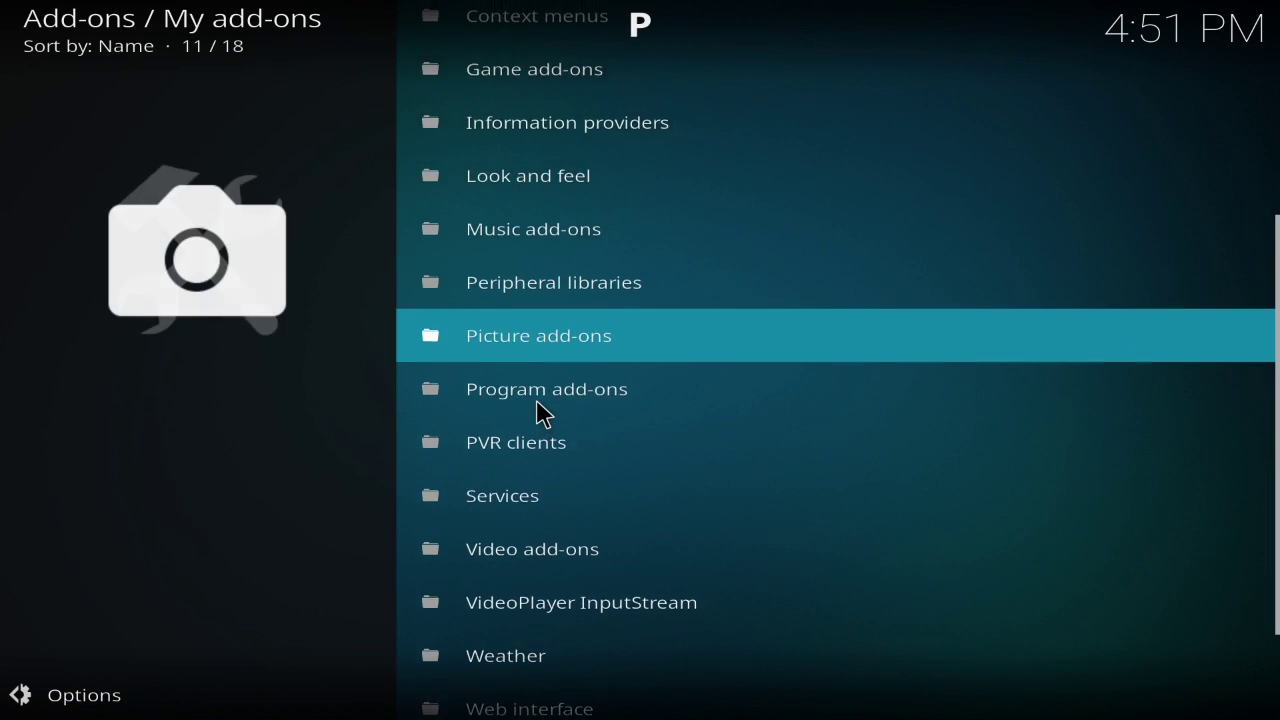
scroll(534, 414, down, 3)
scroll(528, 413, up, 2)
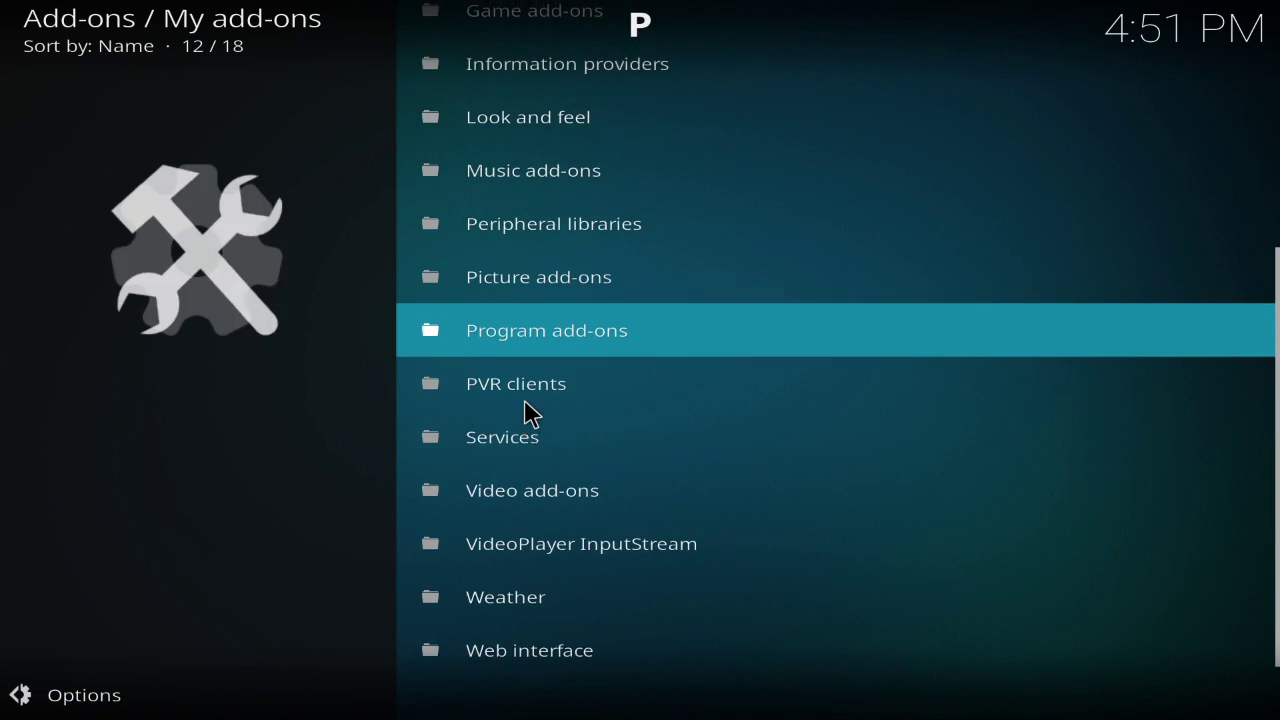
scroll(529, 411, up, 1)
scroll(529, 411, down, 1)
scroll(517, 366, down, 1)
scroll(530, 330, up, 9)
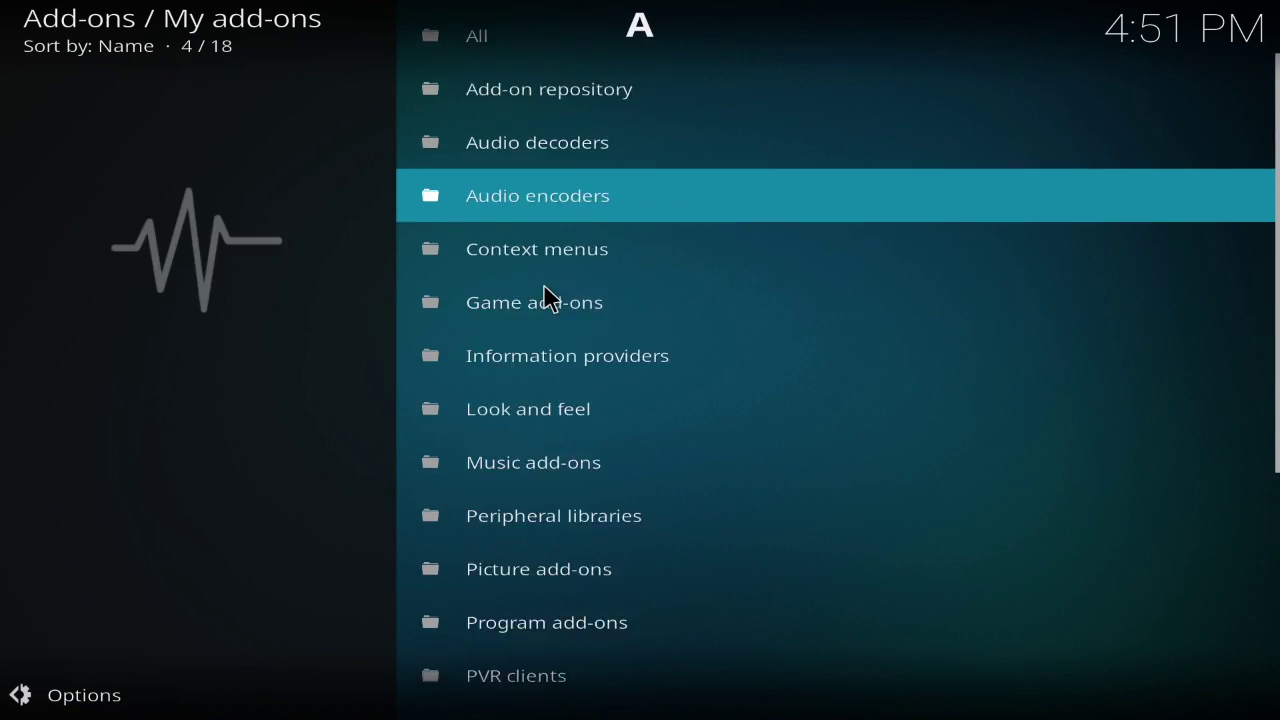
scroll(549, 298, down, 11)
scroll(558, 437, up, 2)
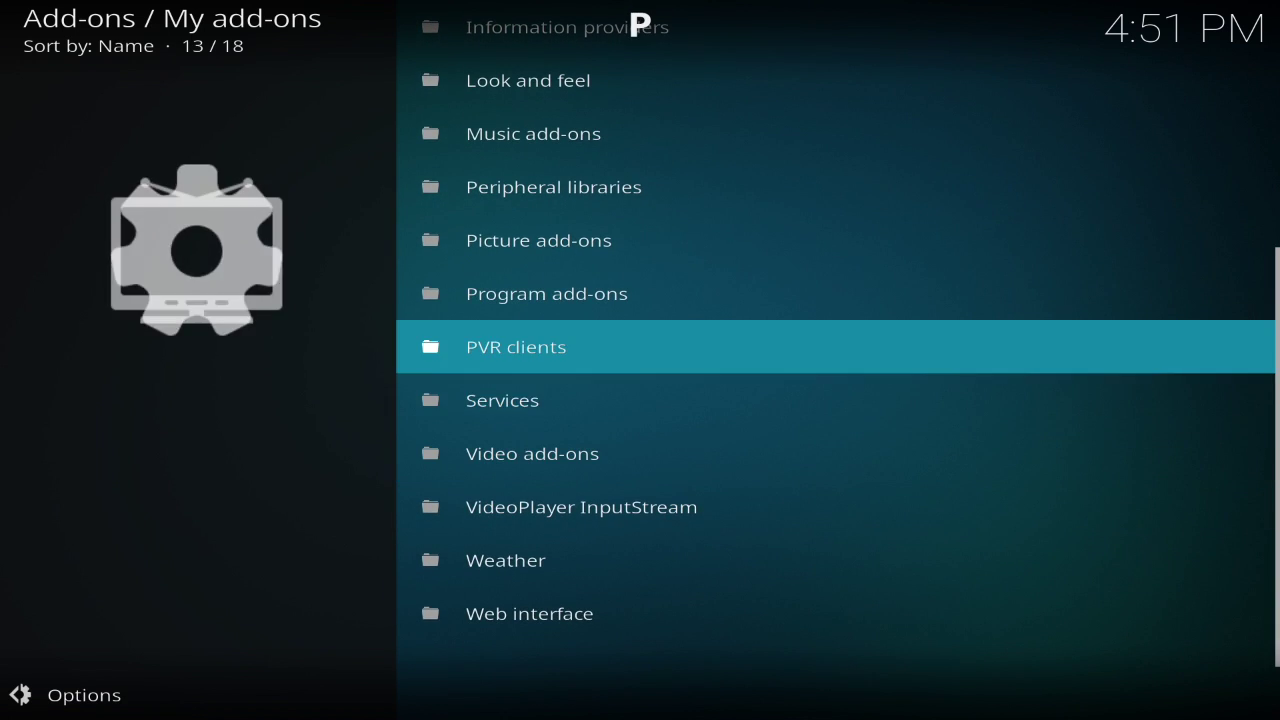
scroll(558, 437, up, 1)
key(Return)
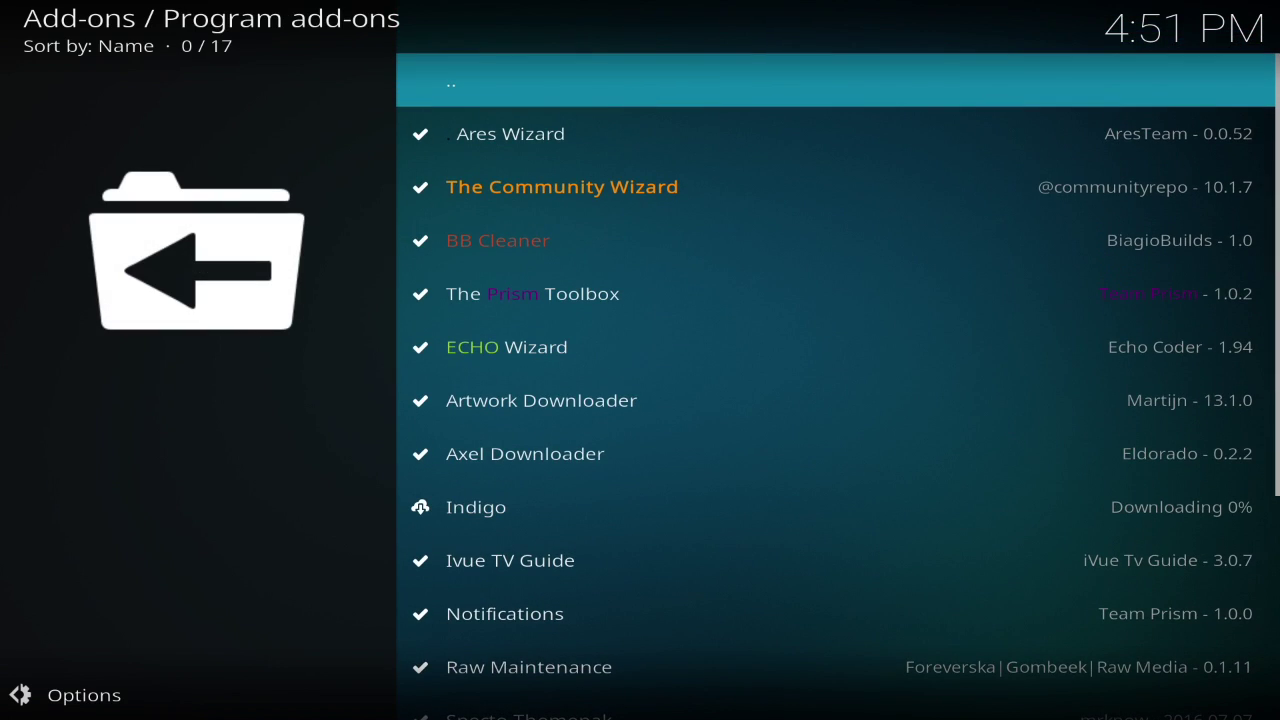
- Select the Indigo add-on, answer its download prompt, and open the add-on
scroll(640, 24, down, 8)
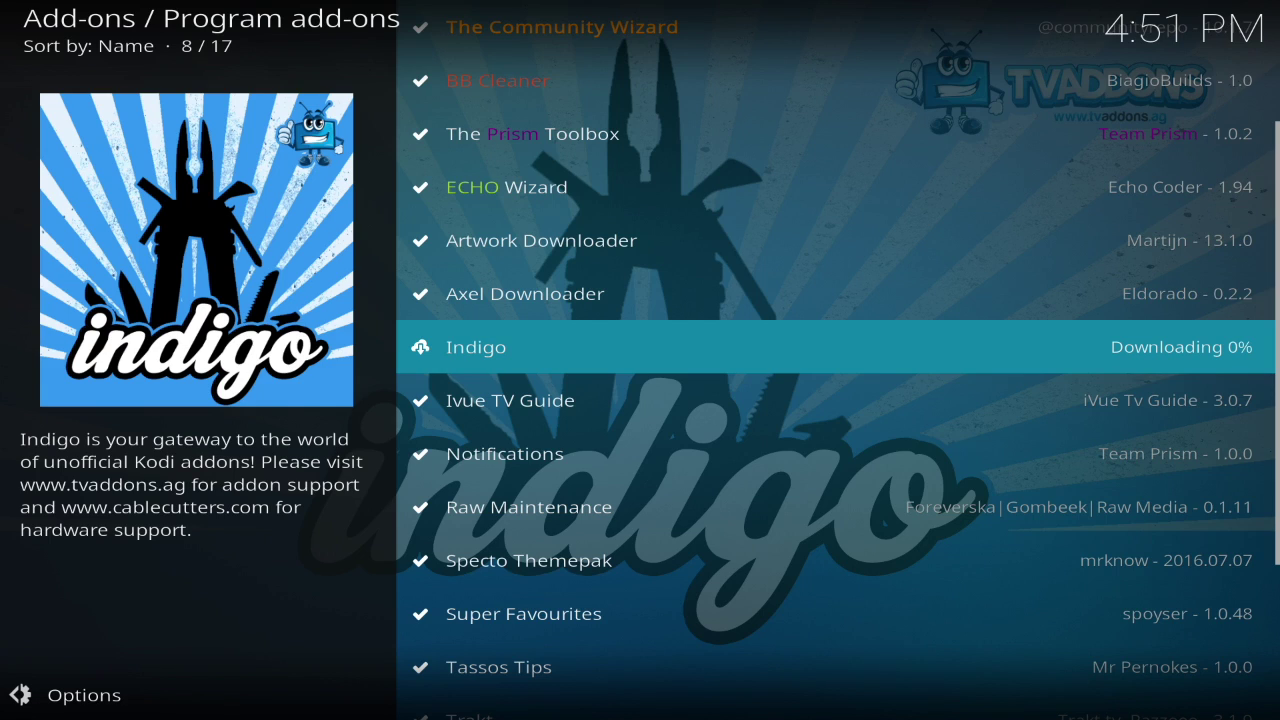
key(Return)
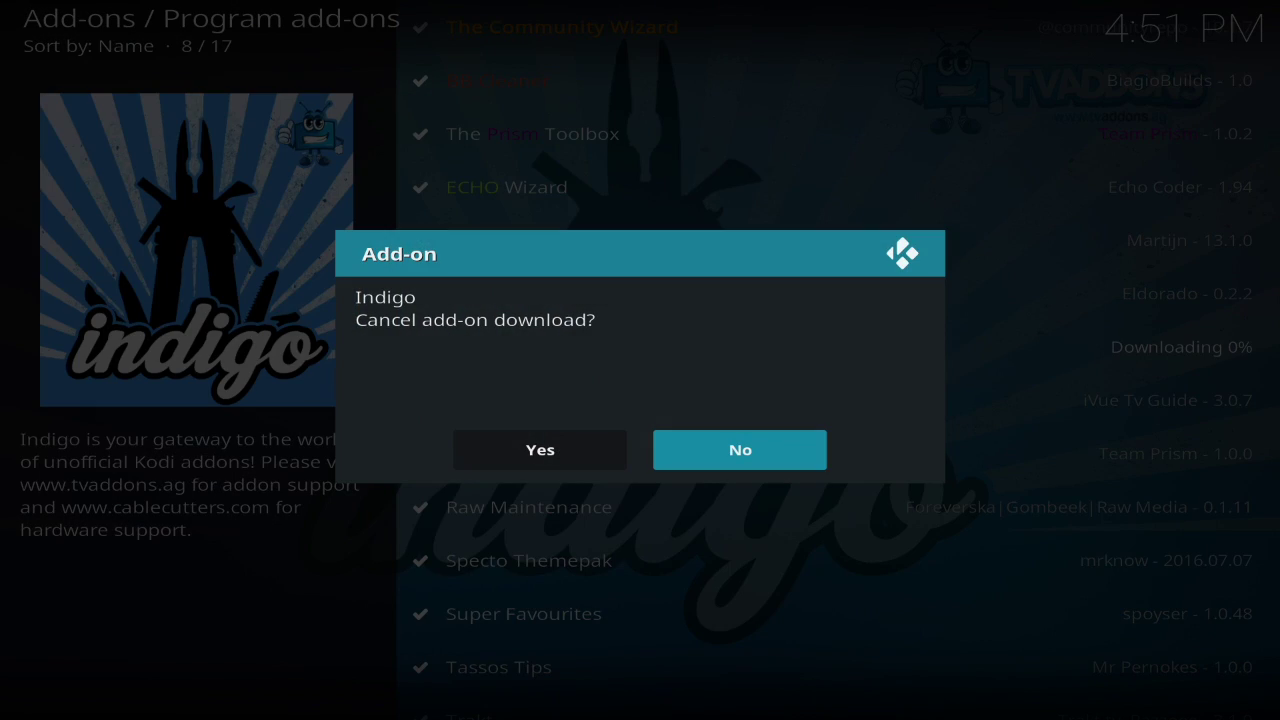
key(Left)
key(Return)
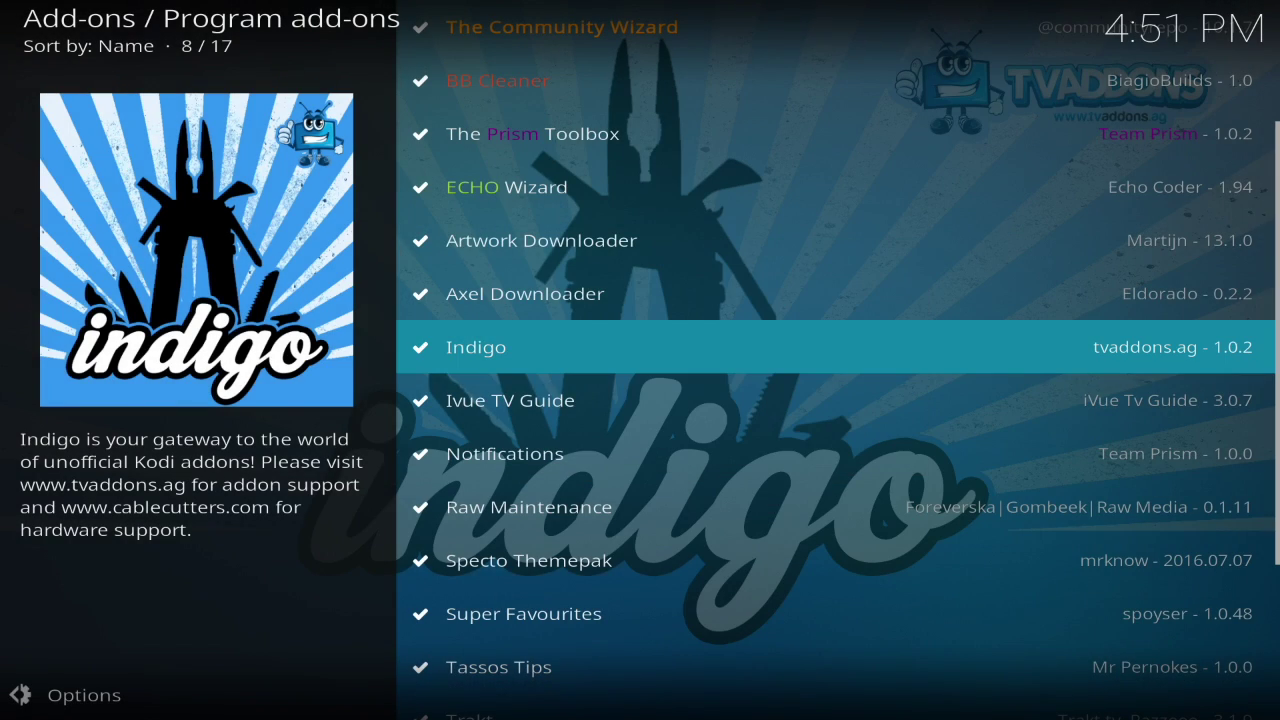
key(Return)
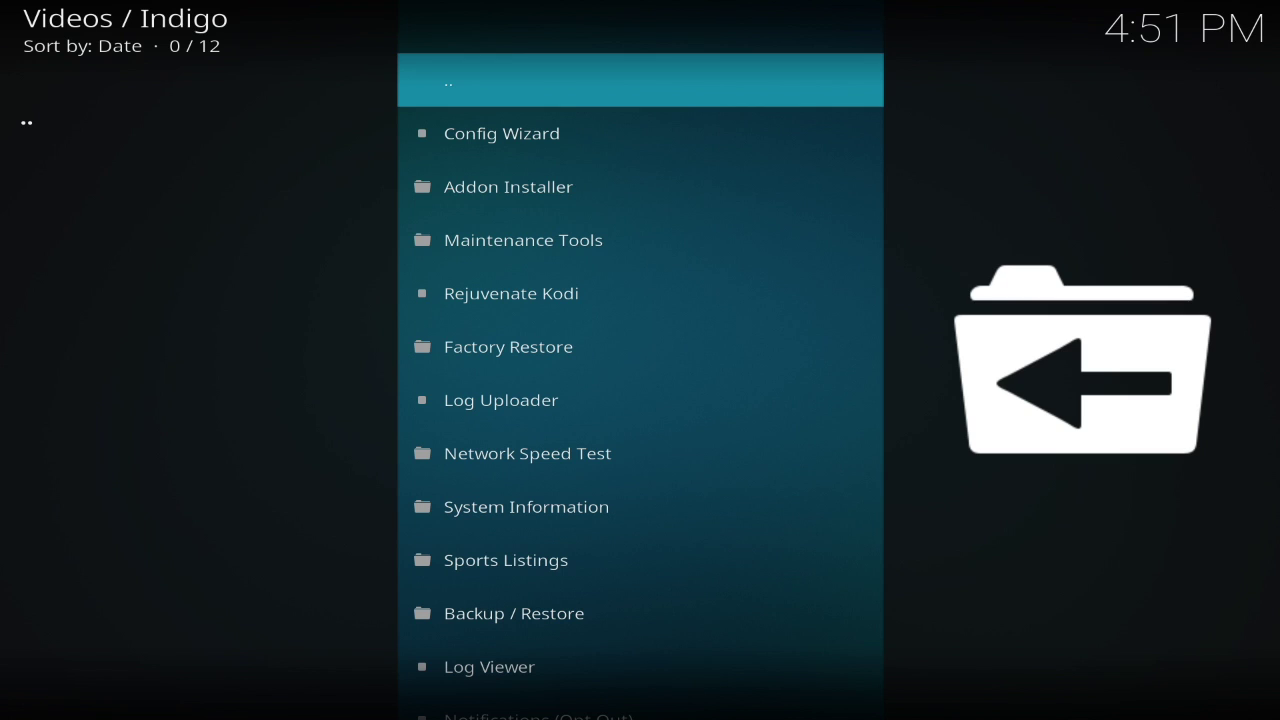
- Open Indigo's Addon Installer and enter the Program Addons category
key(Down)
key(Down)
key(Return)
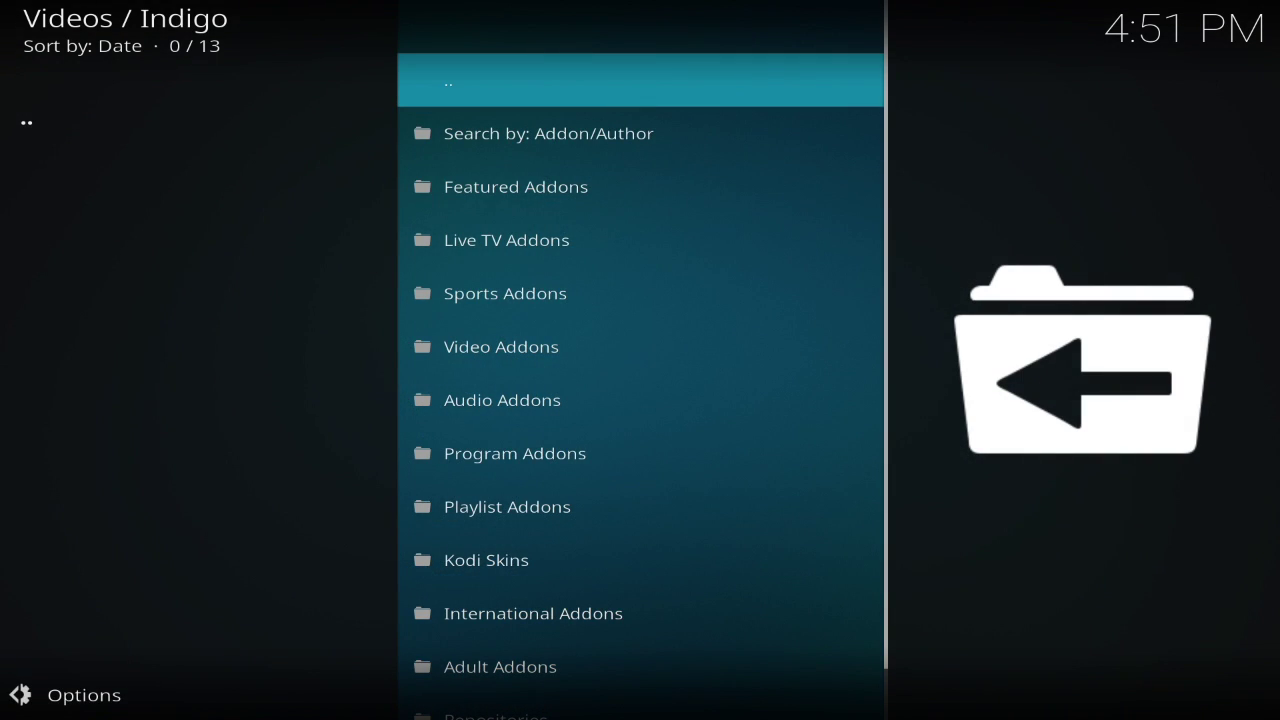
key(Down)
key(Down)
key(Down)
key(Down)
key(Down)
key(Down)
key(Down)
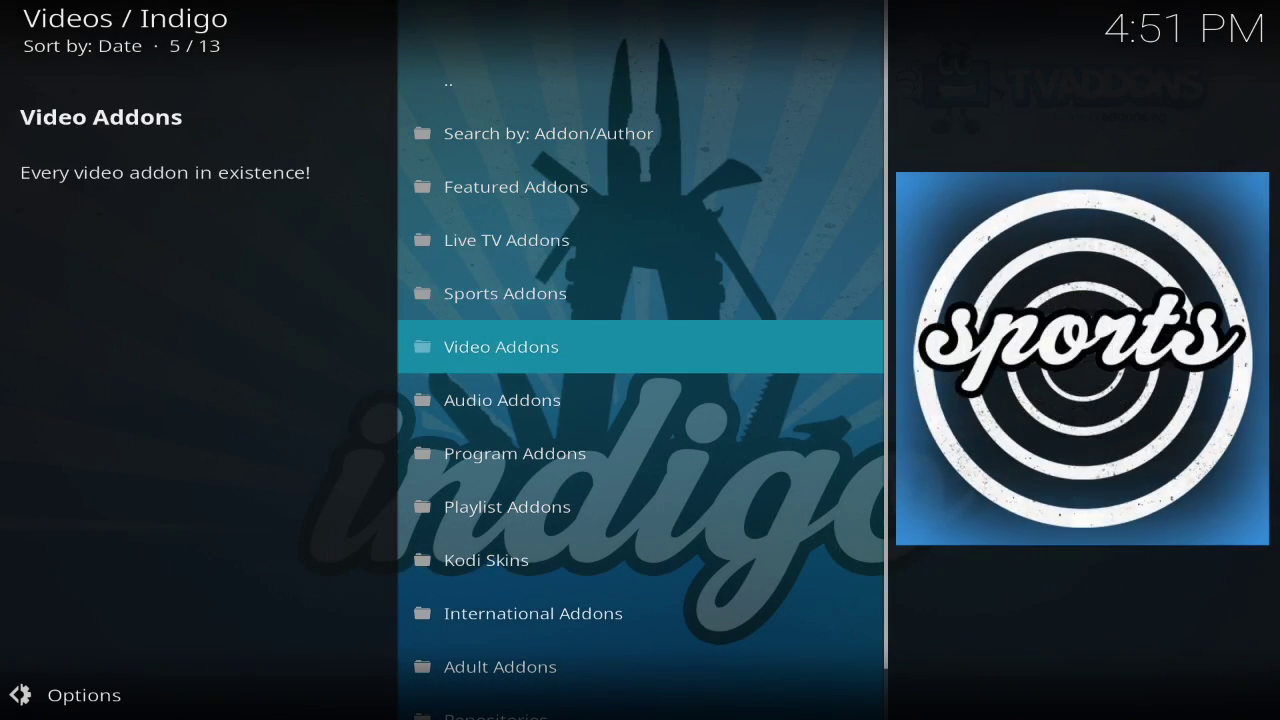
key(Return)
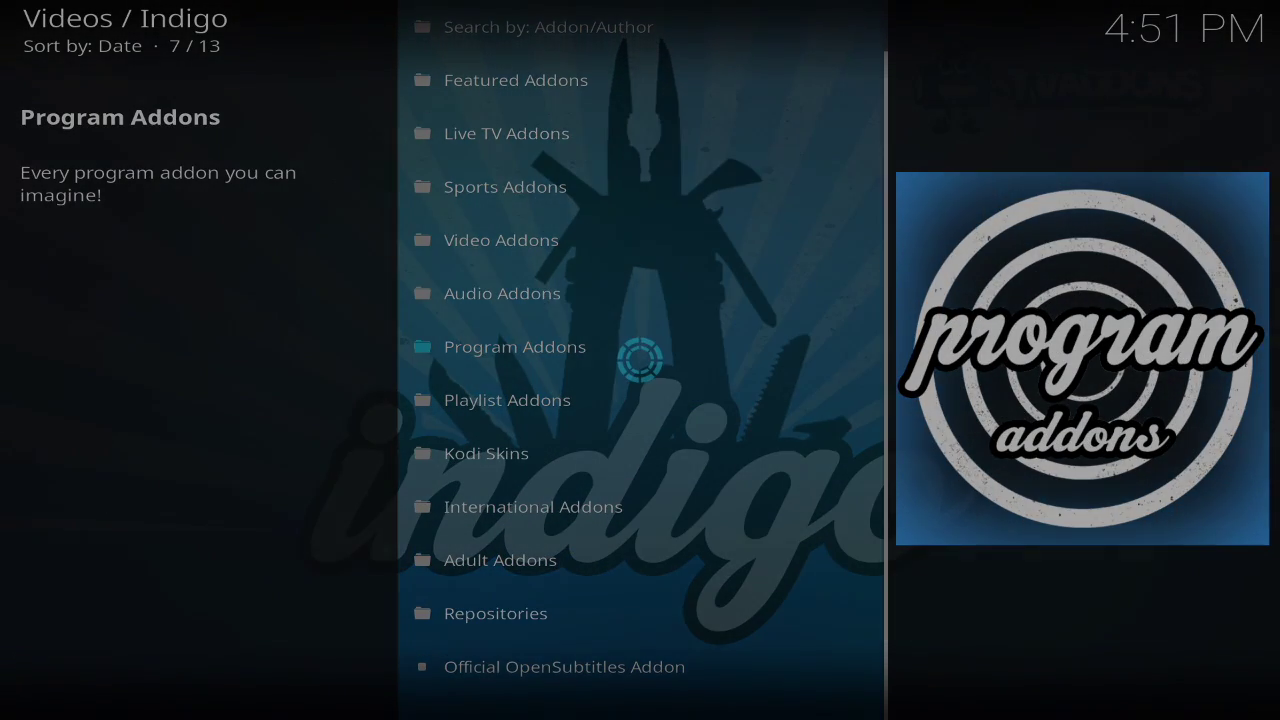
- Find Fresh Start in Indigo's list of program add-ons and open its entry
key(Down)
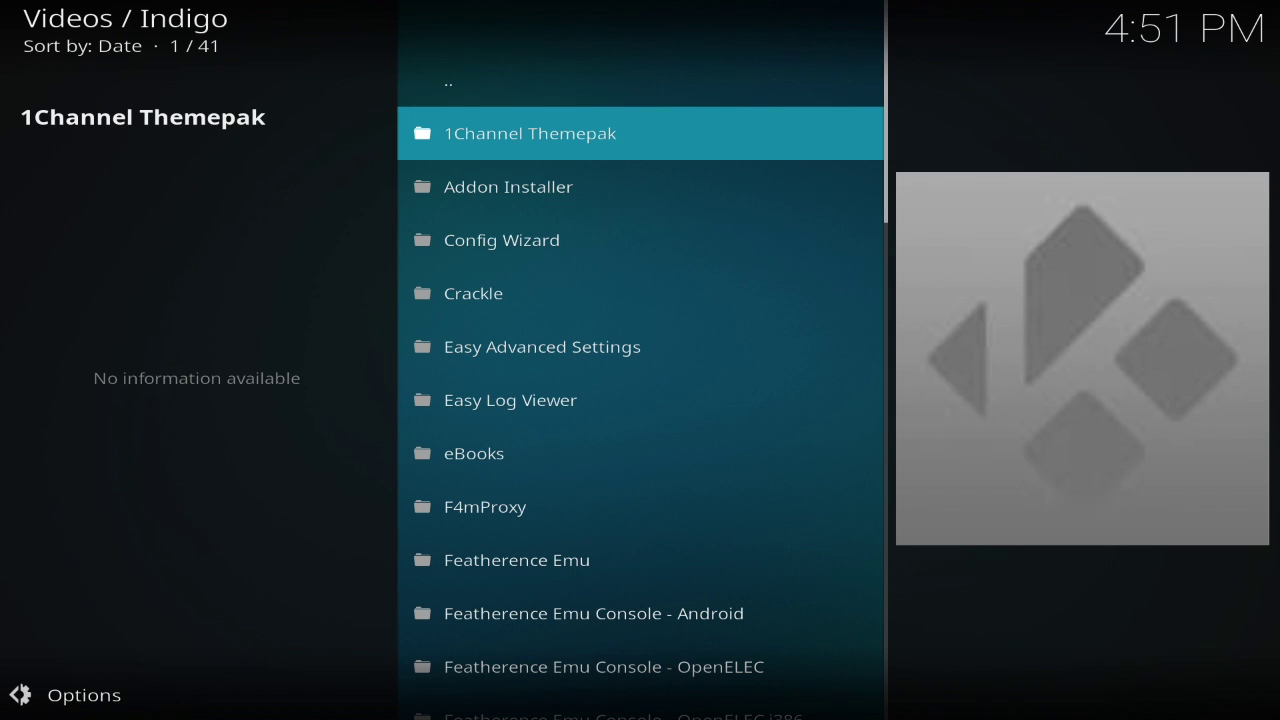
key(Down)
key(Down)
key(Down)
key(Down)
key(Down)
key(Down)
key(Down)
key(Down)
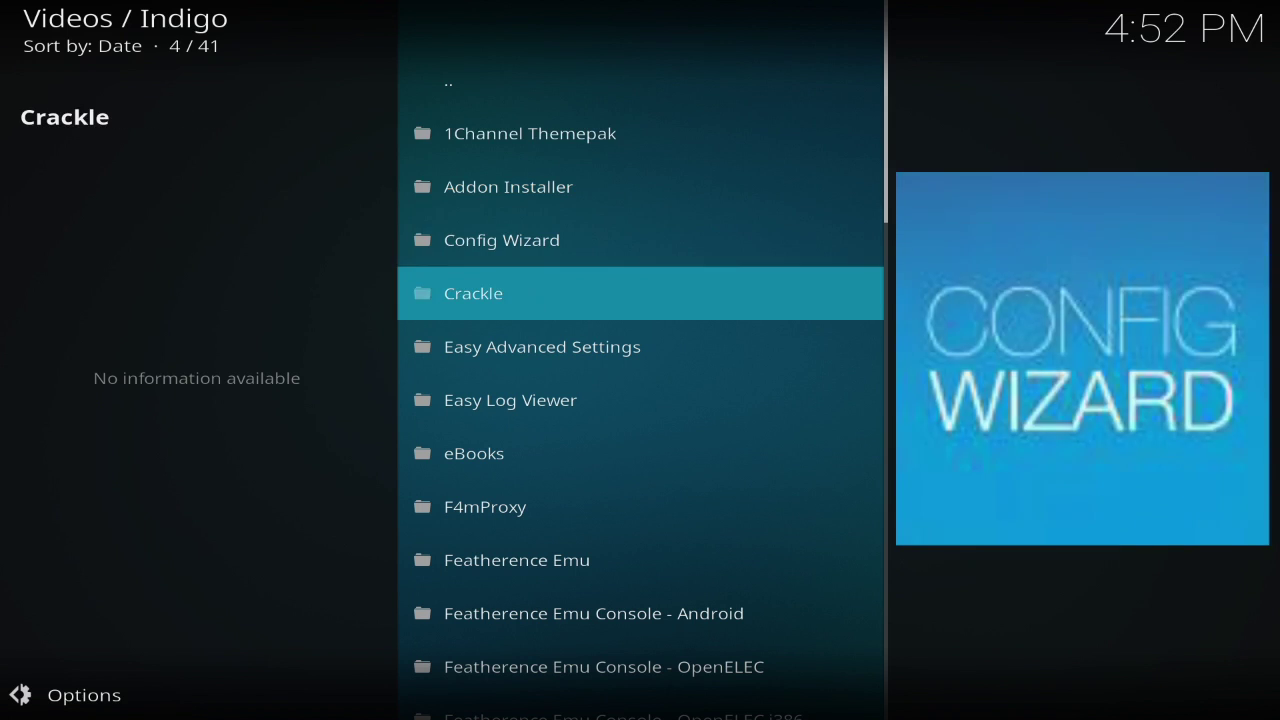
key(Down)
key(Down)
key(Down)
key(Down)
key(Down)
key(Down)
key(Down)
key(Down)
key(Down)
key(Down)
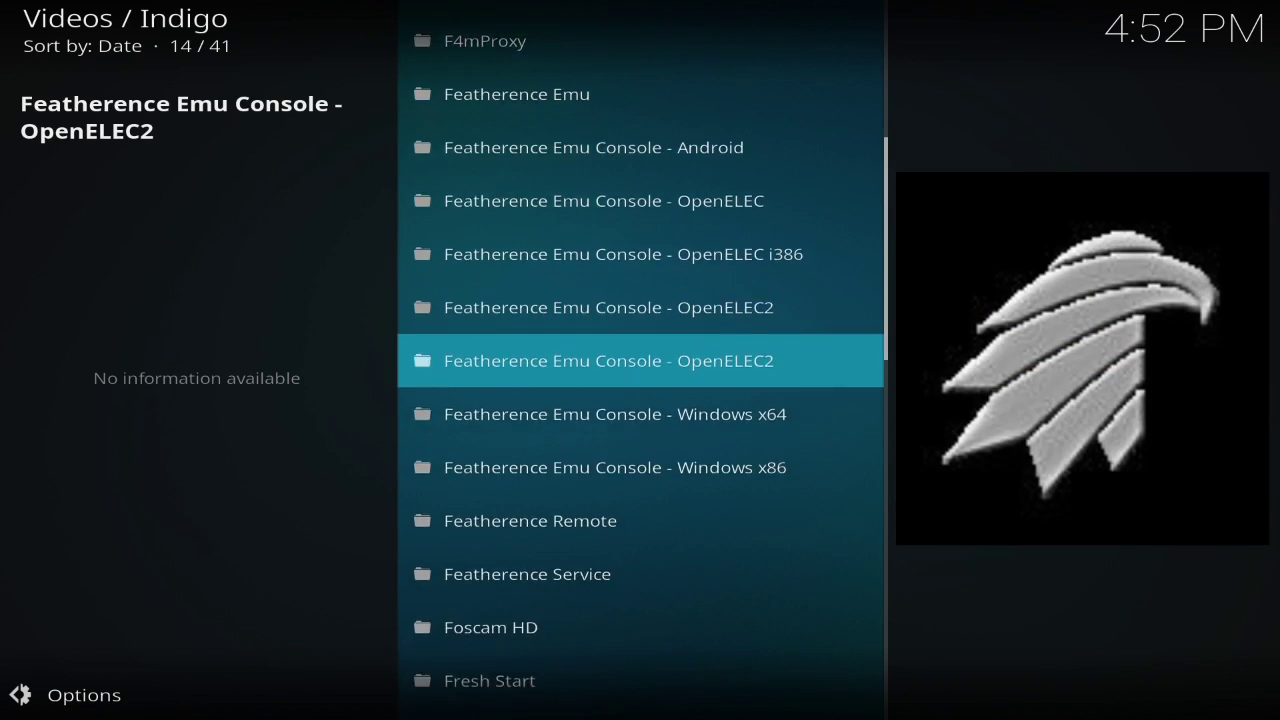
key(Down)
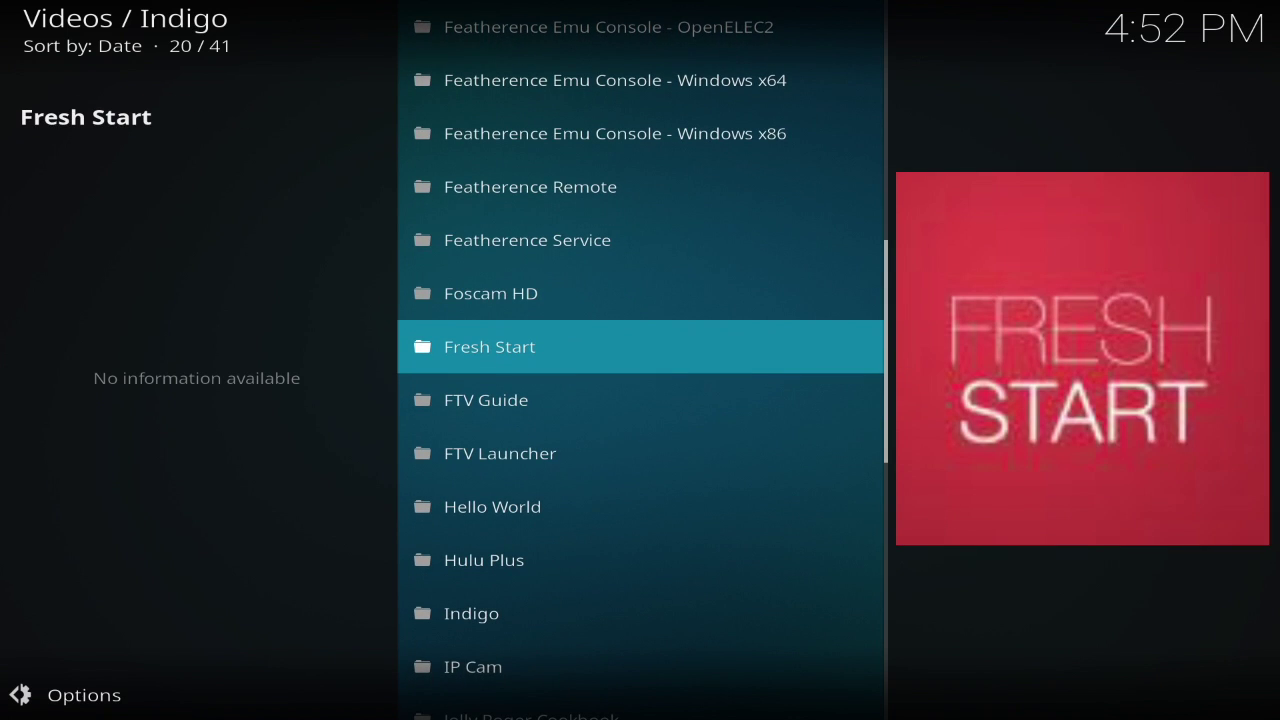
key(Return)
- Install Fresh Start v1.0.6 by tvaddons.ag along with its repository if needed
key(Down)
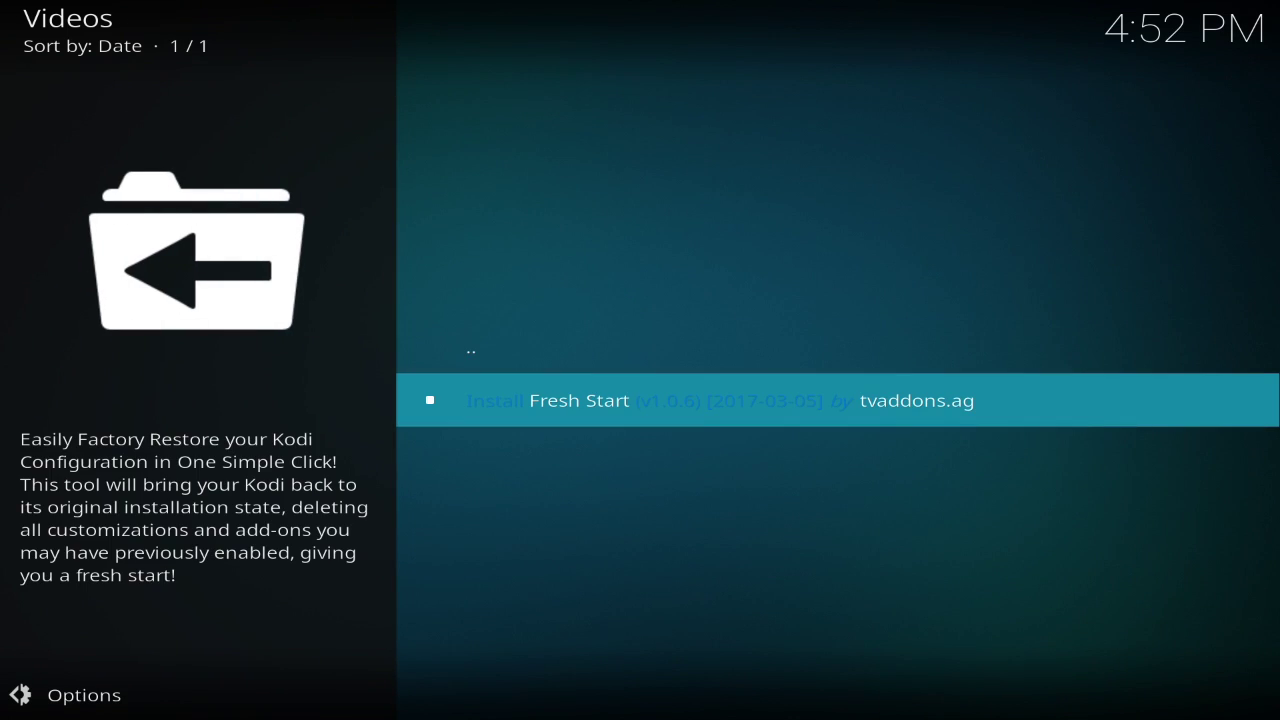
key(Return)
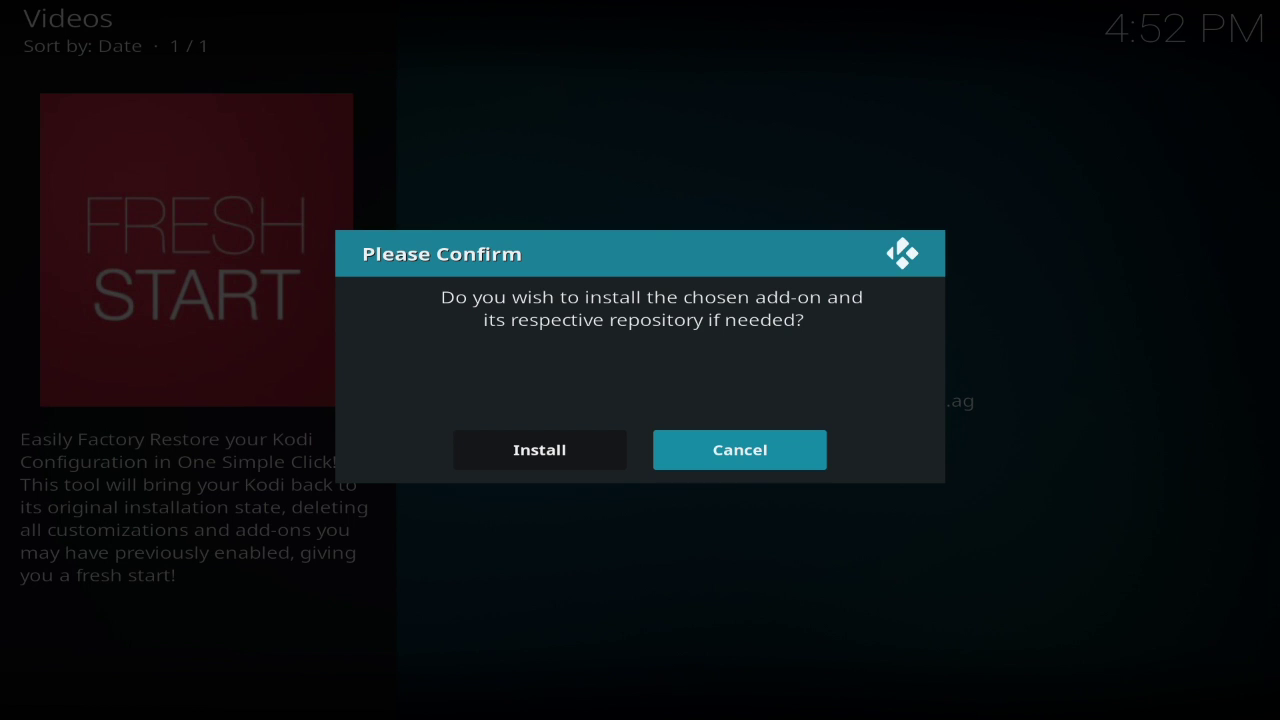
key(Left)
key(Return)
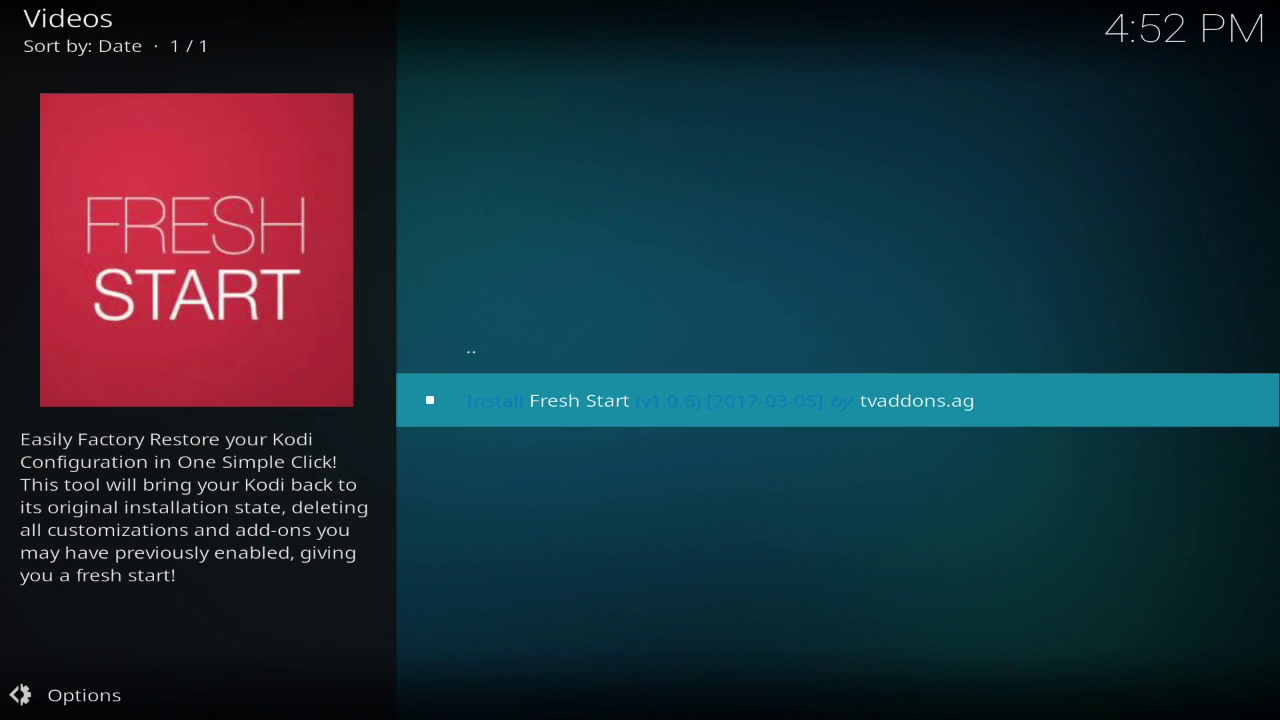
key(Return)
- Go back out of Indigo to the main Add-ons screen and open the full list of program add-ons
key(BackSpace)
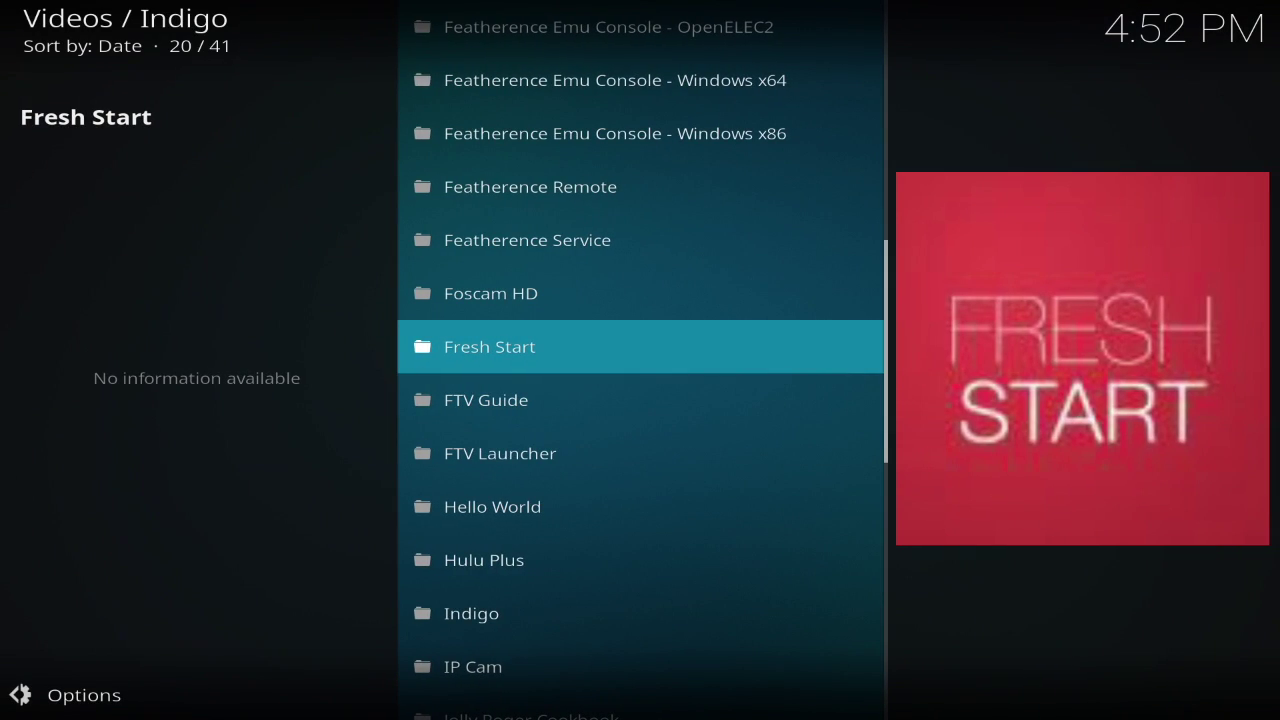
key(BackSpace)
key(BackSpace)
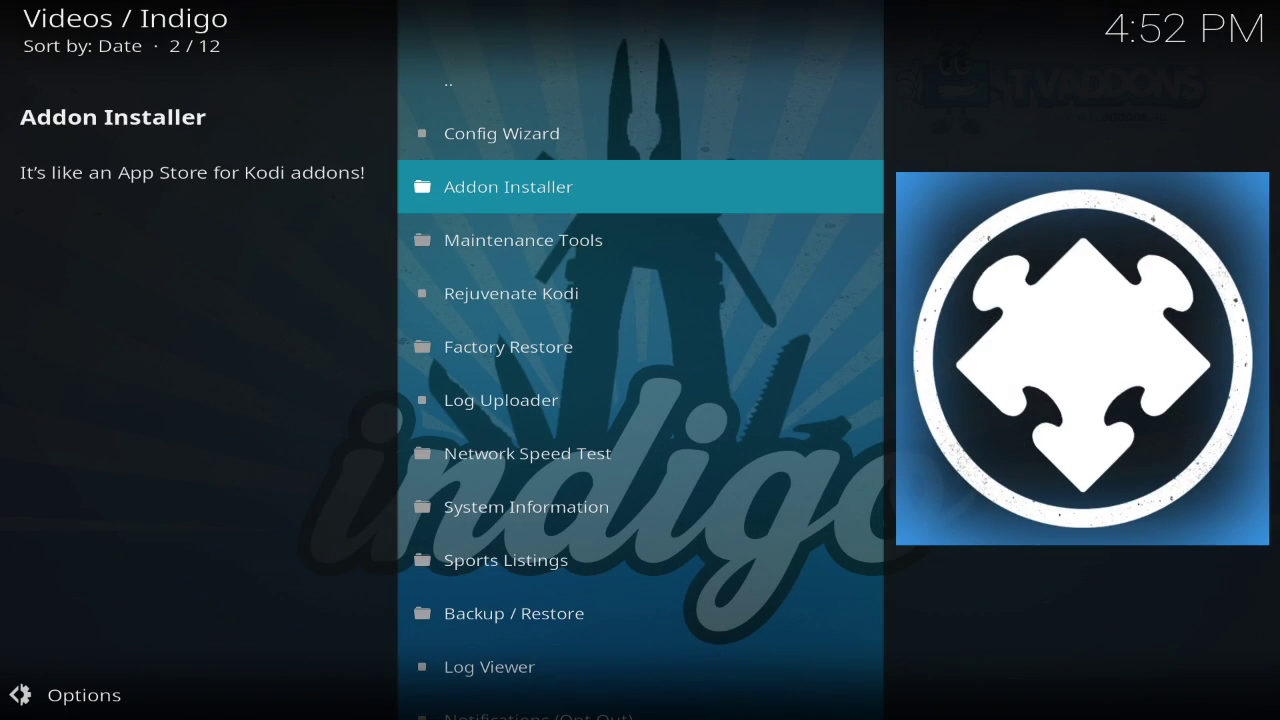
key(BackSpace)
key(BackSpace)
key(BackSpace)
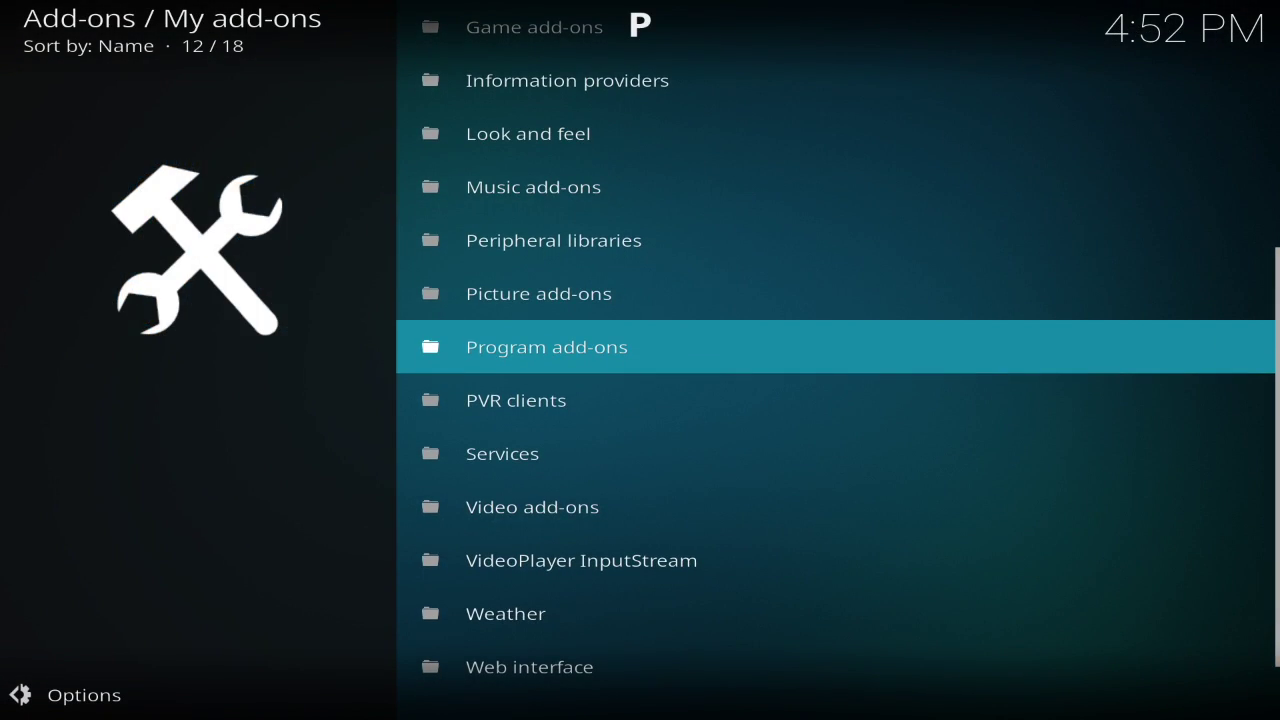
key(BackSpace)
key(BackSpace)
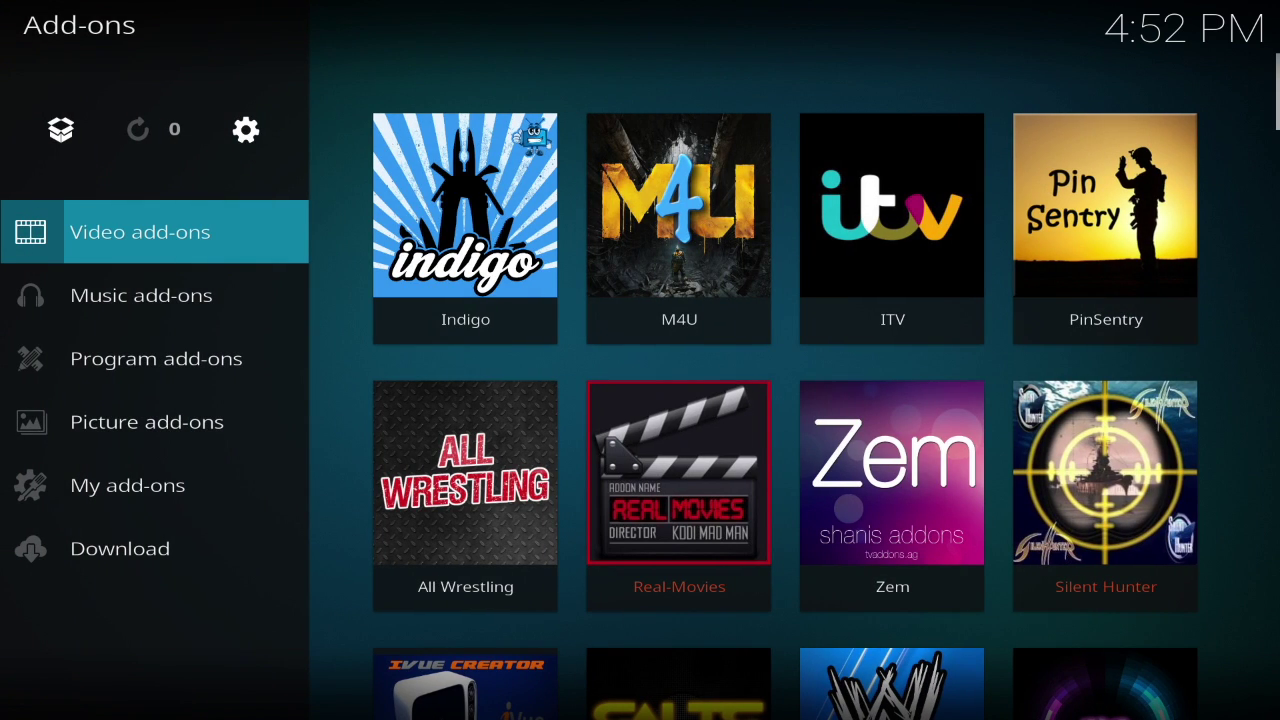
key(Down)
key(Down)
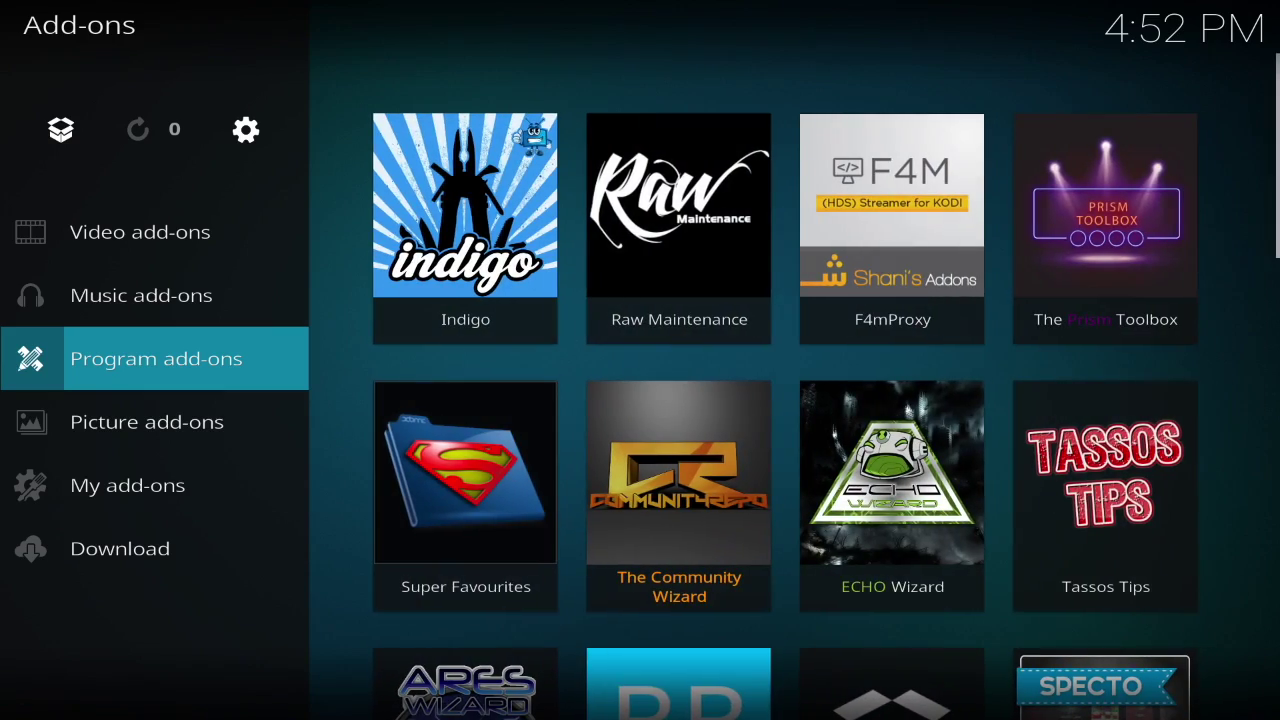
key(Return)
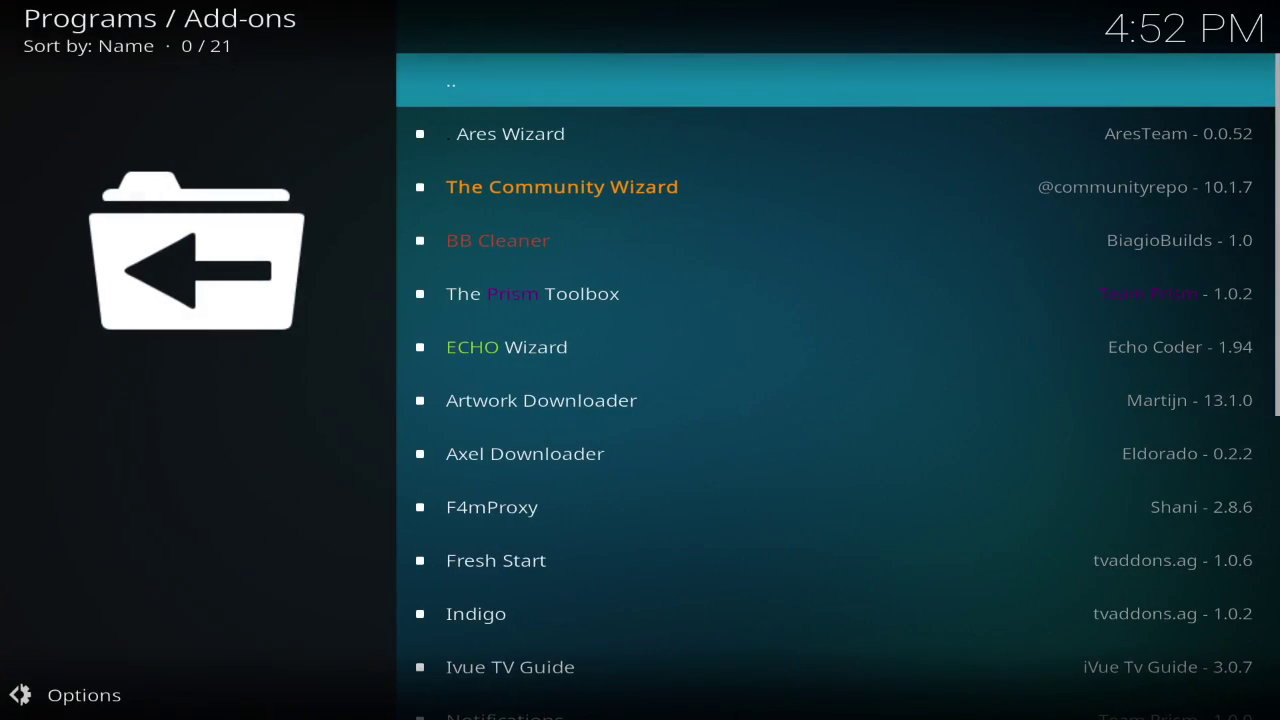
- Locate Indigo below Fresh Start in the program add-ons list and open it
key(Down)
key(Down)
key(Down)
key(Down)
key(Down)
key(Down)
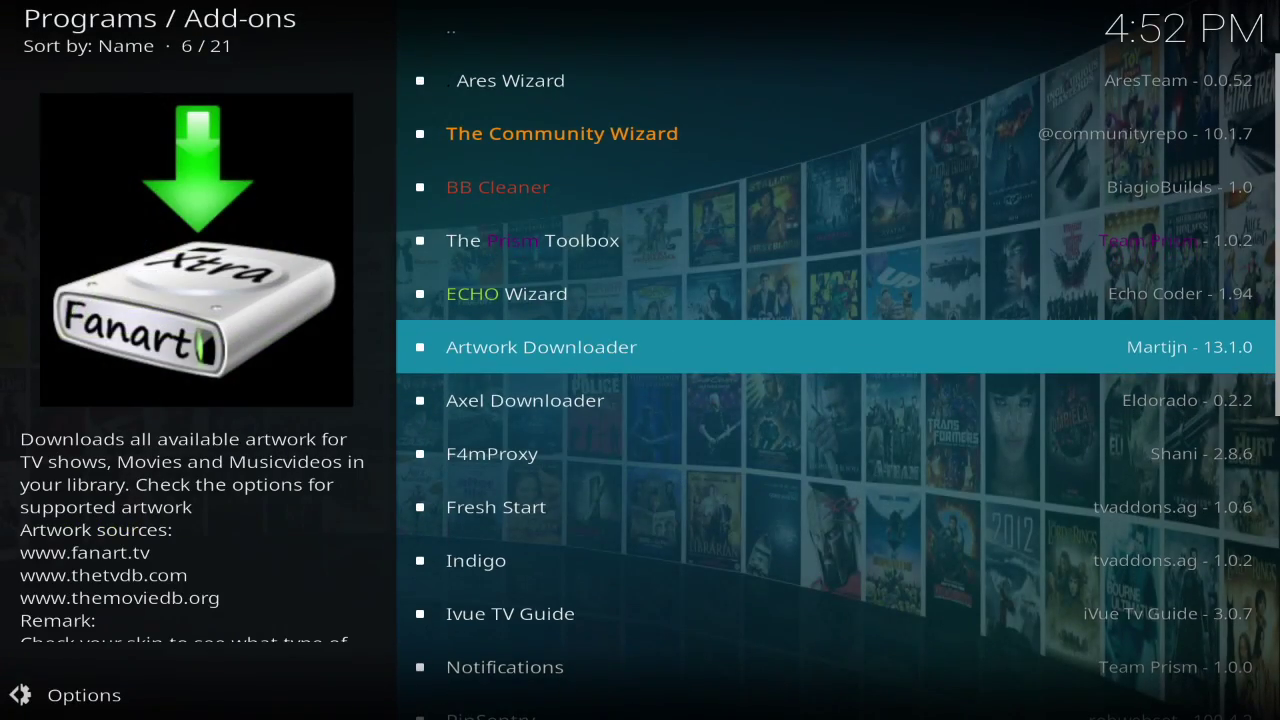
key(Down)
key(Down)
key(Down)
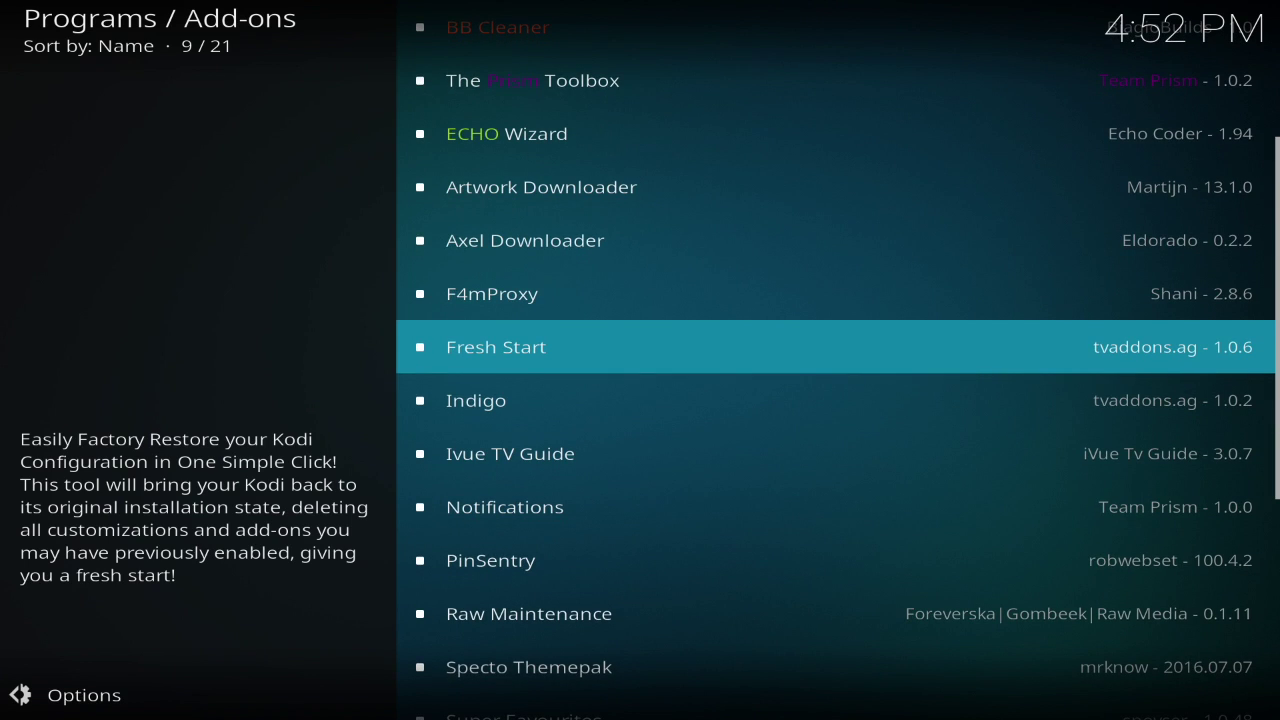
key(Down)
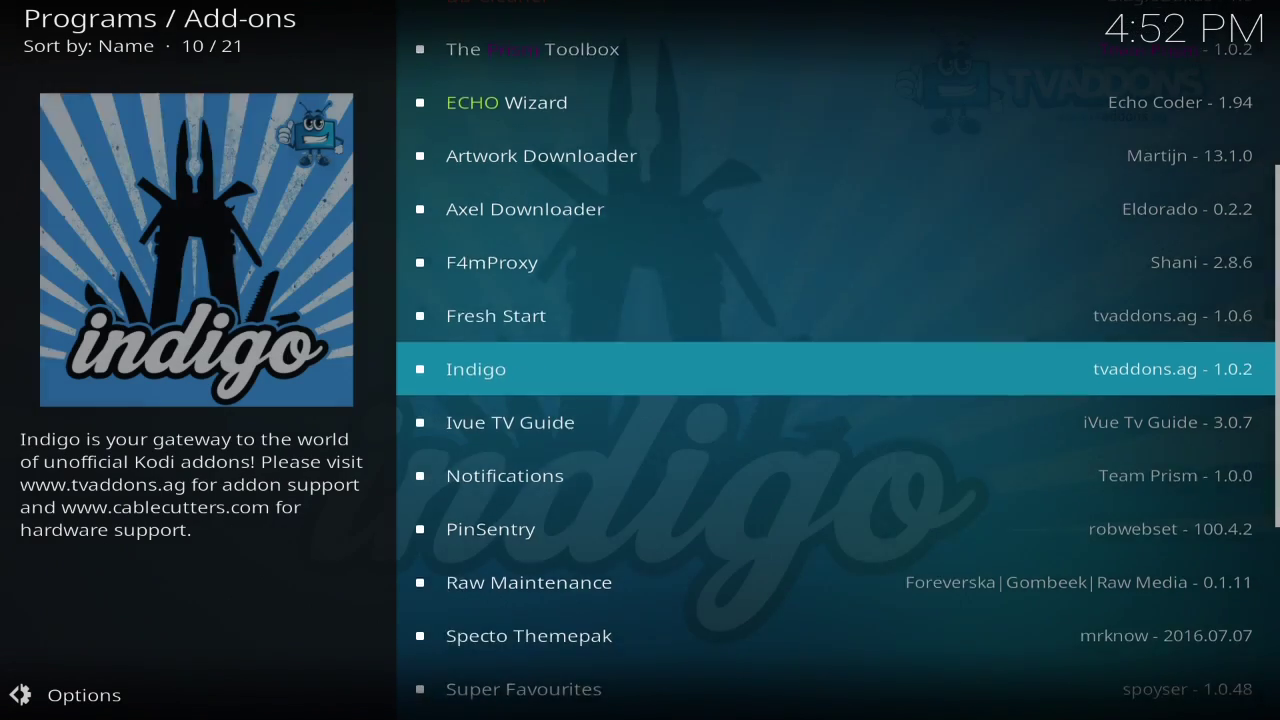
key(Up)
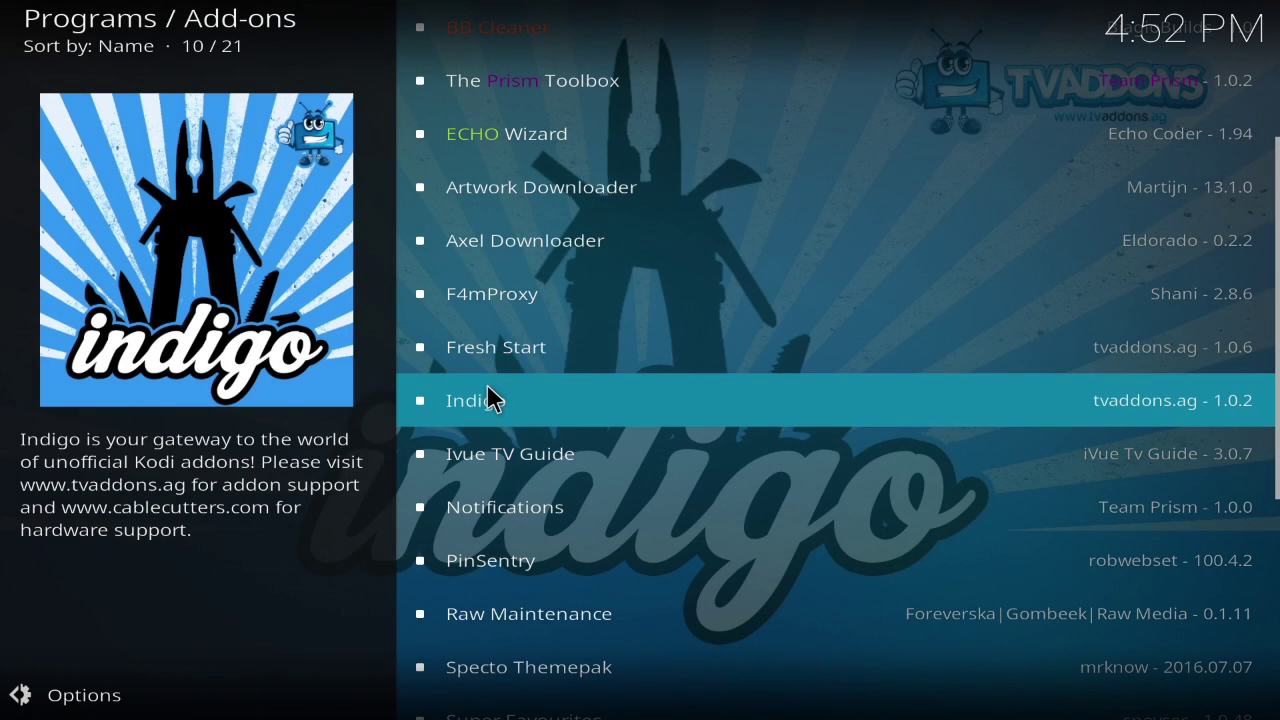
click(490, 398)
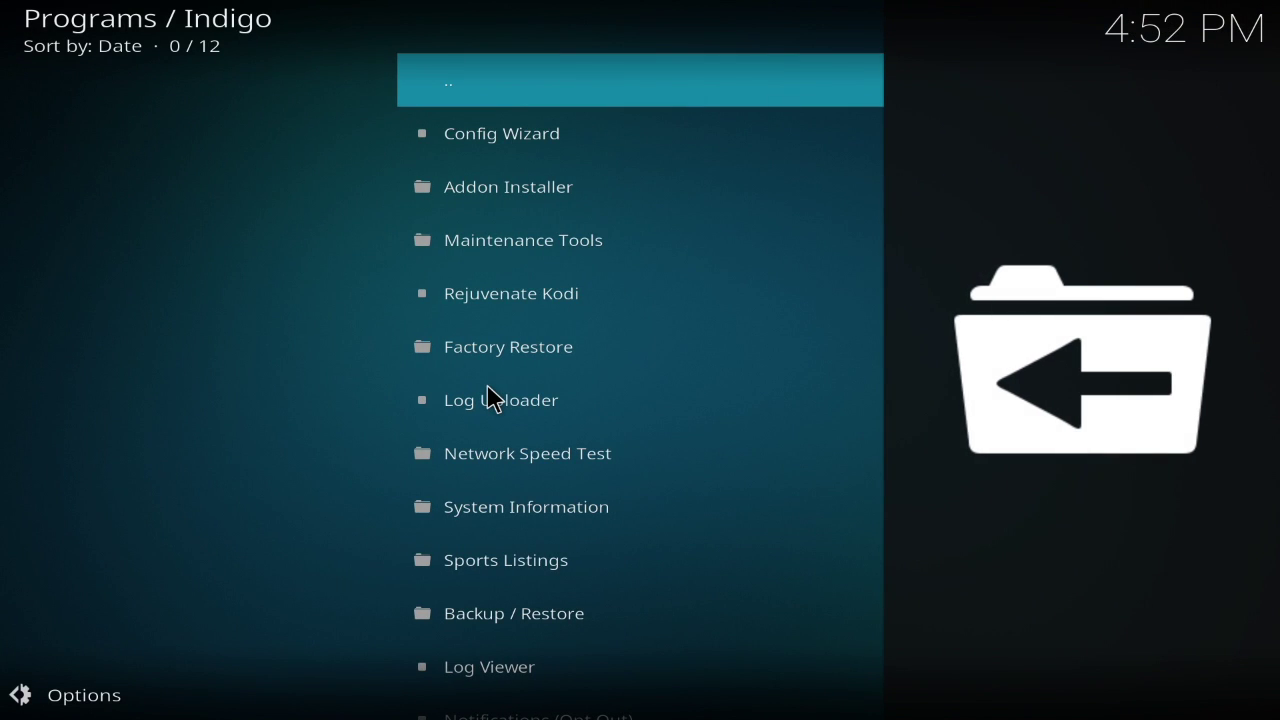
key(BackSpace)
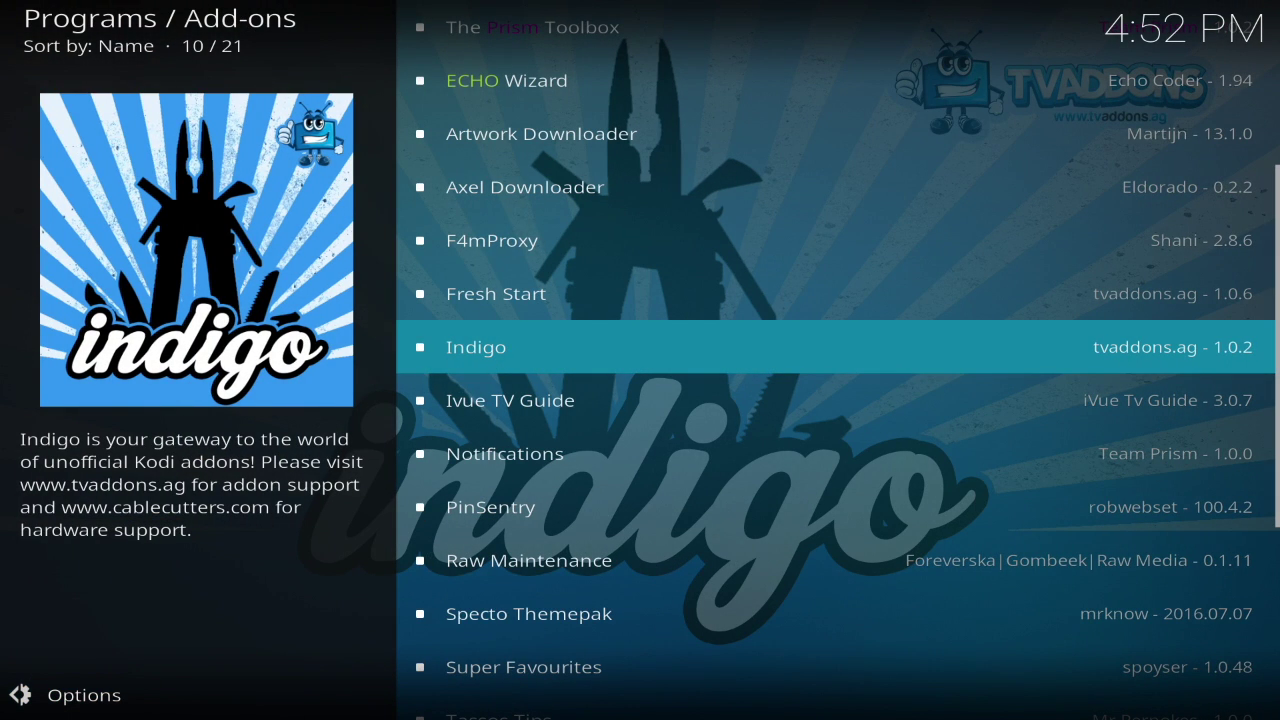
key(Return)
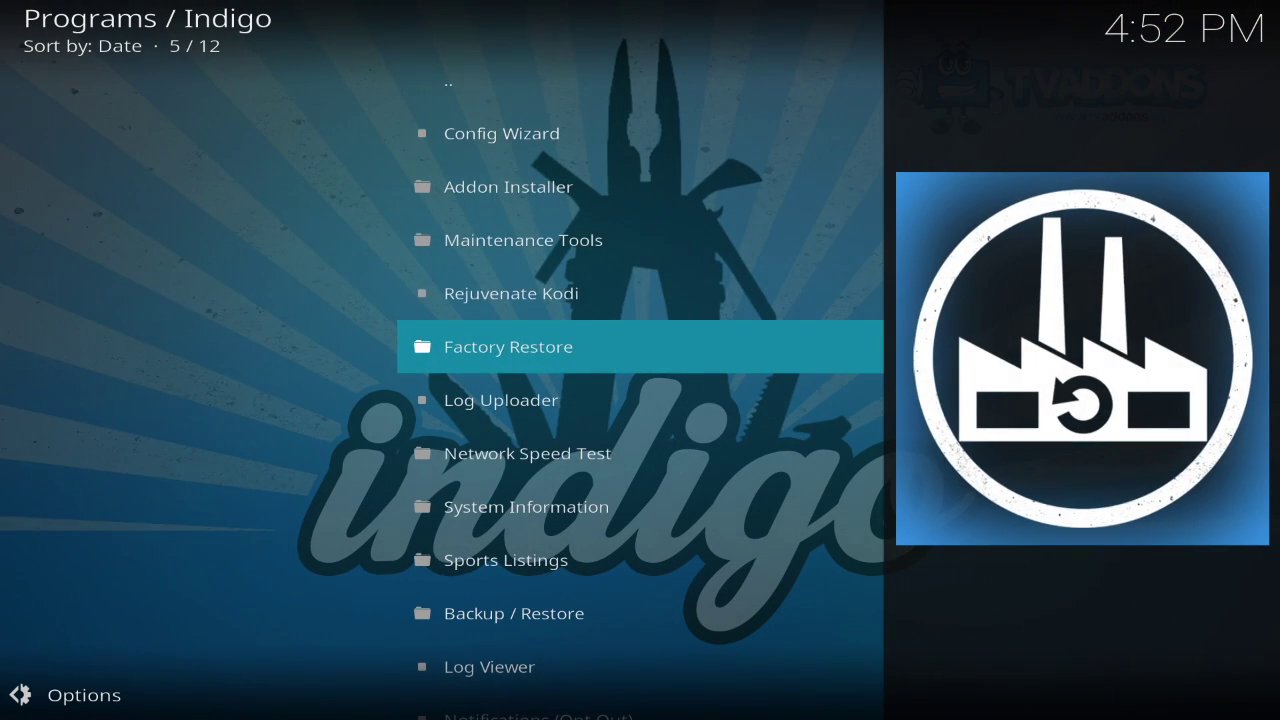
- Factory restore the configuration with Indigo kept installed, exit Kodi, and relaunch it from the Applications folder
click(500, 352)
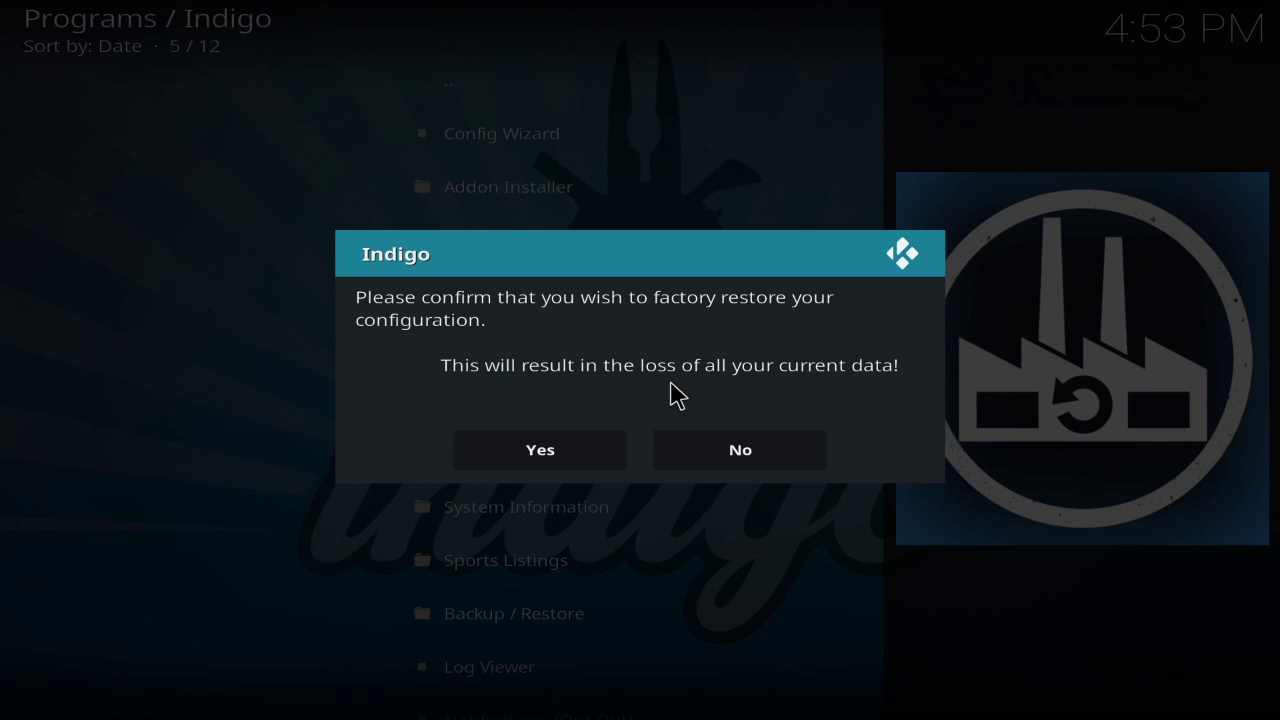
click(576, 466)
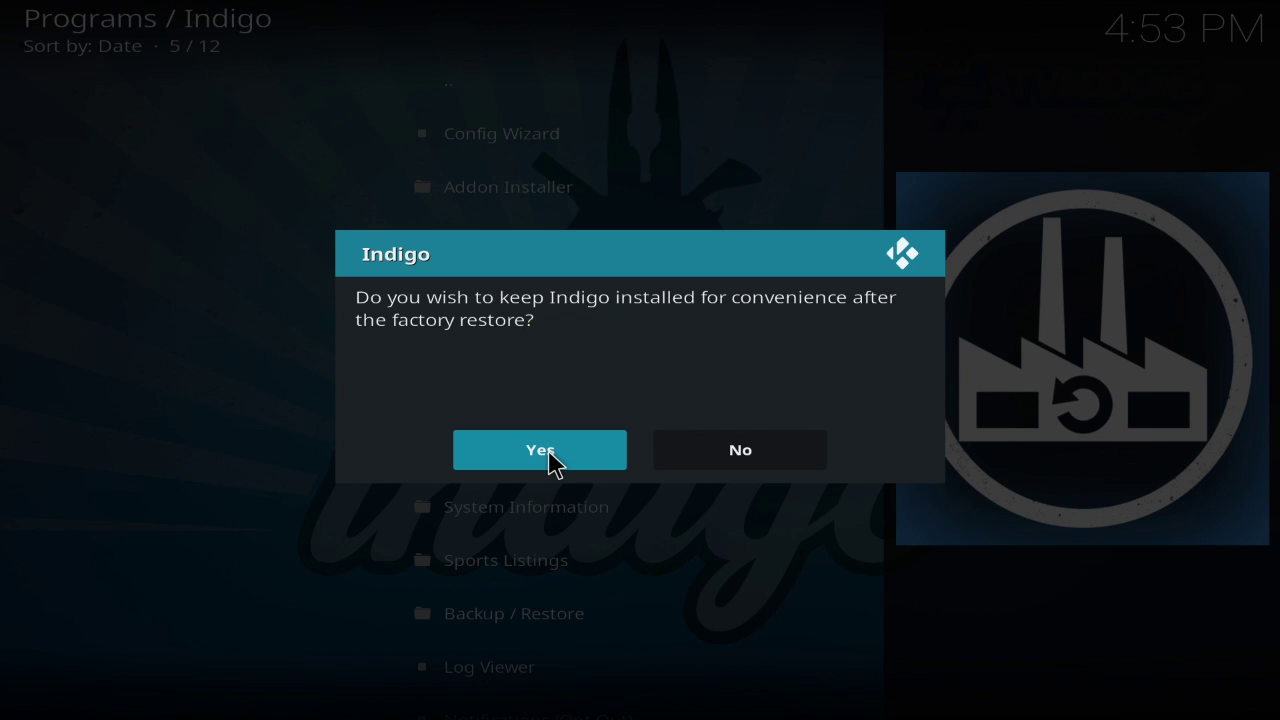
click(554, 462)
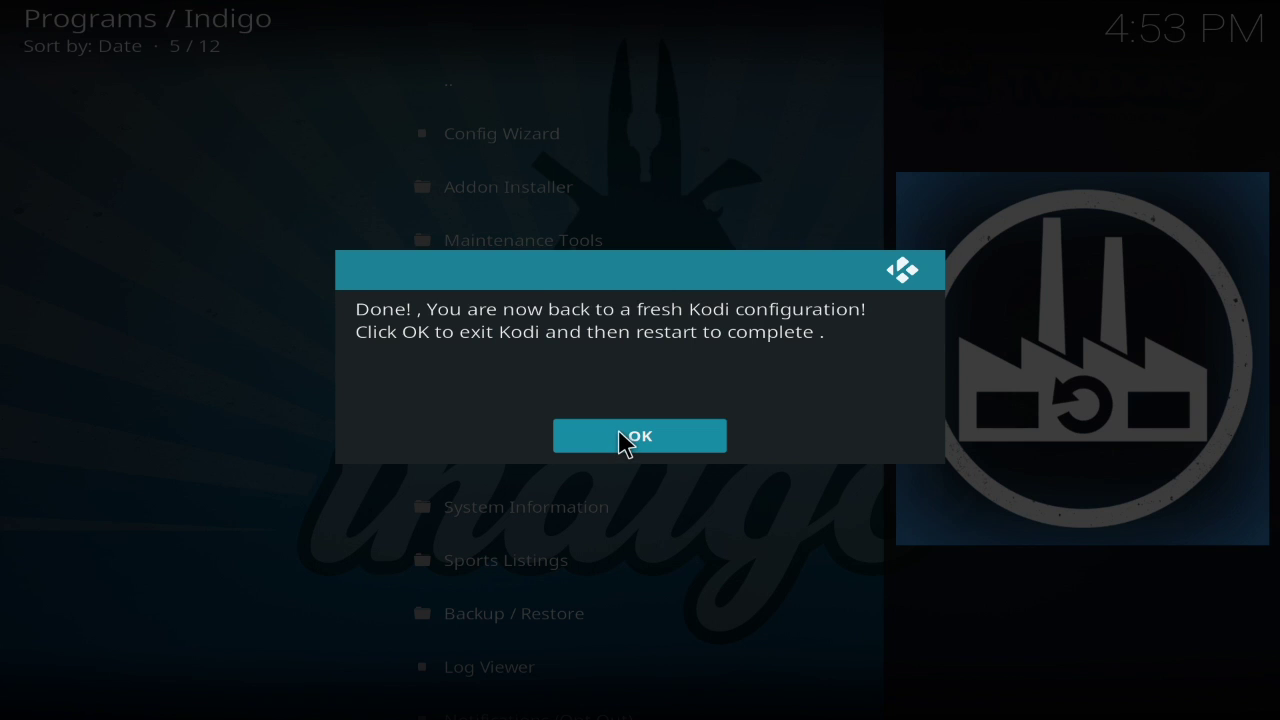
click(624, 440)
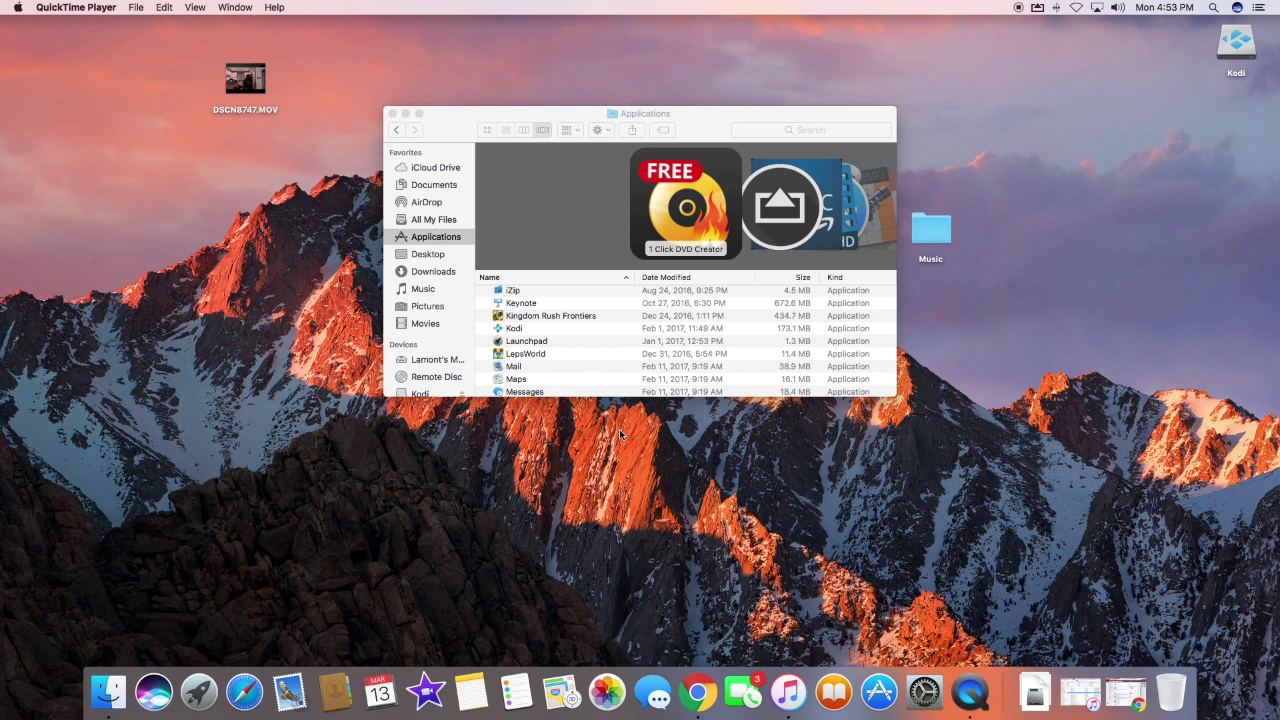
double_click(509, 331)
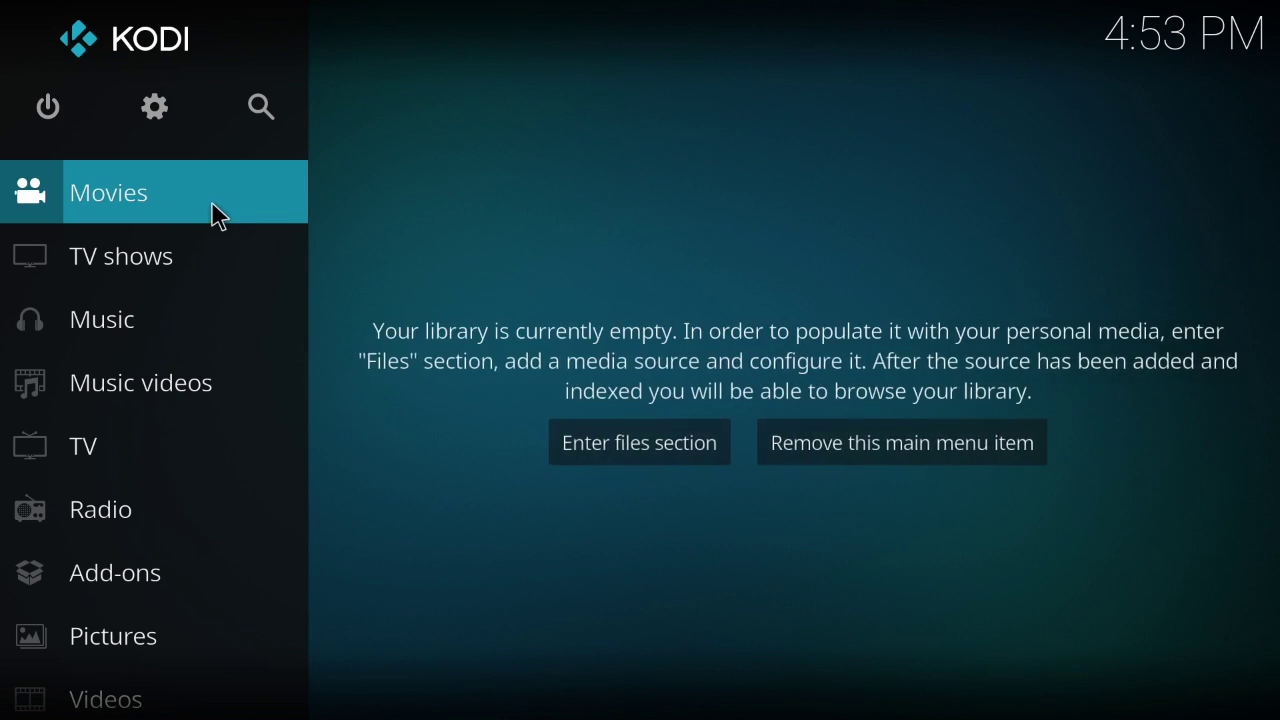
- Look through the home menu sections to check the state of Kodi after the factory restore
key(Down)
key(Down)
key(Down)
key(Down)
key(Down)
key(Down)
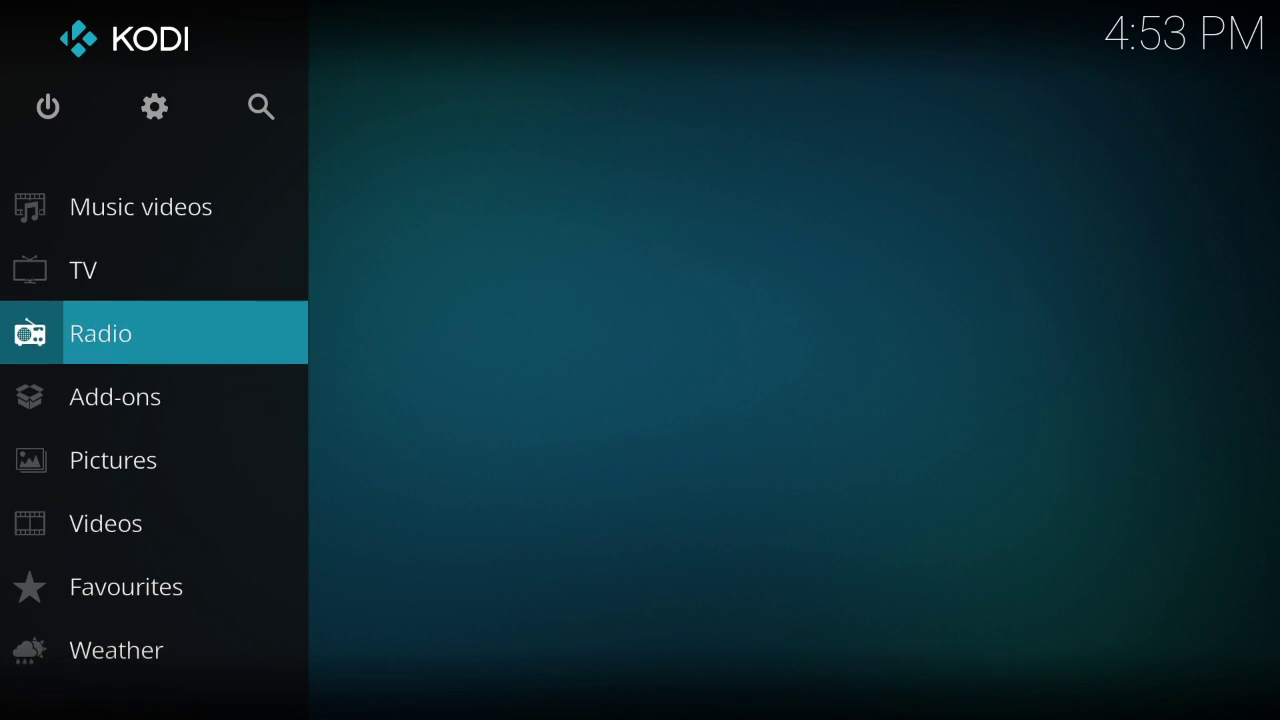
key(Up)
key(Up)
key(Up)
key(Up)
key(Up)
key(Up)
key(Up)
key(Up)
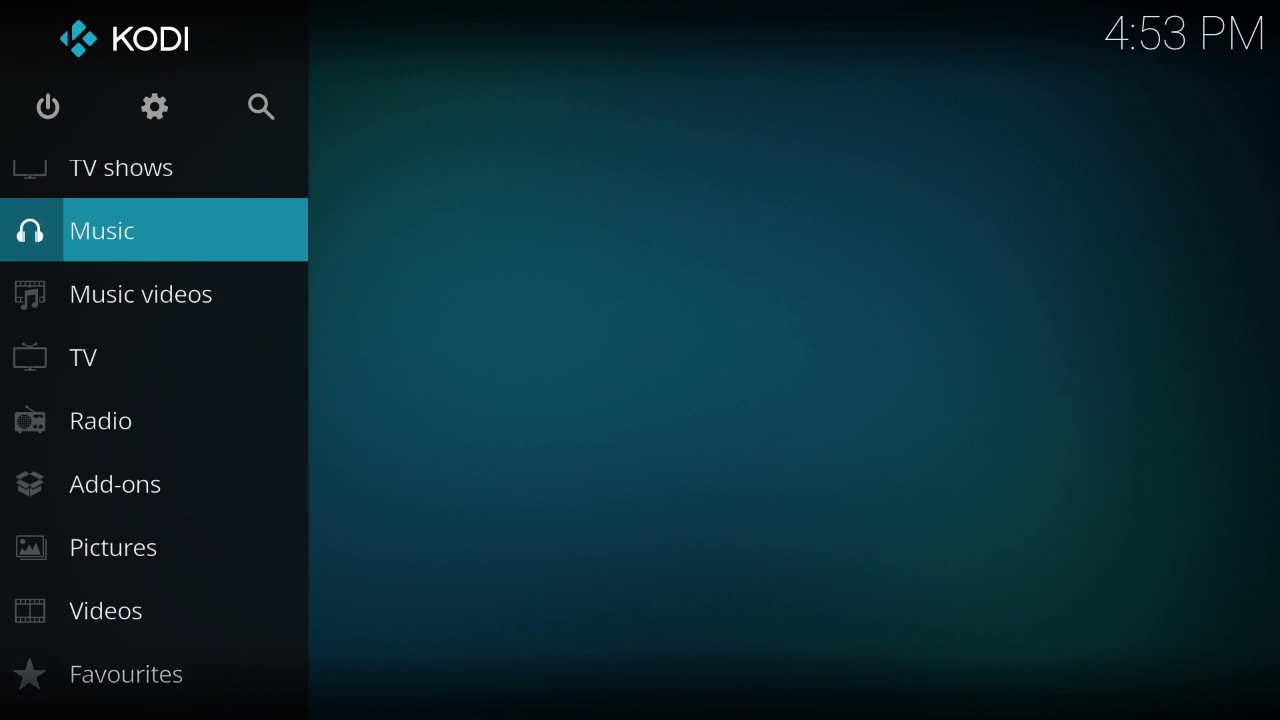